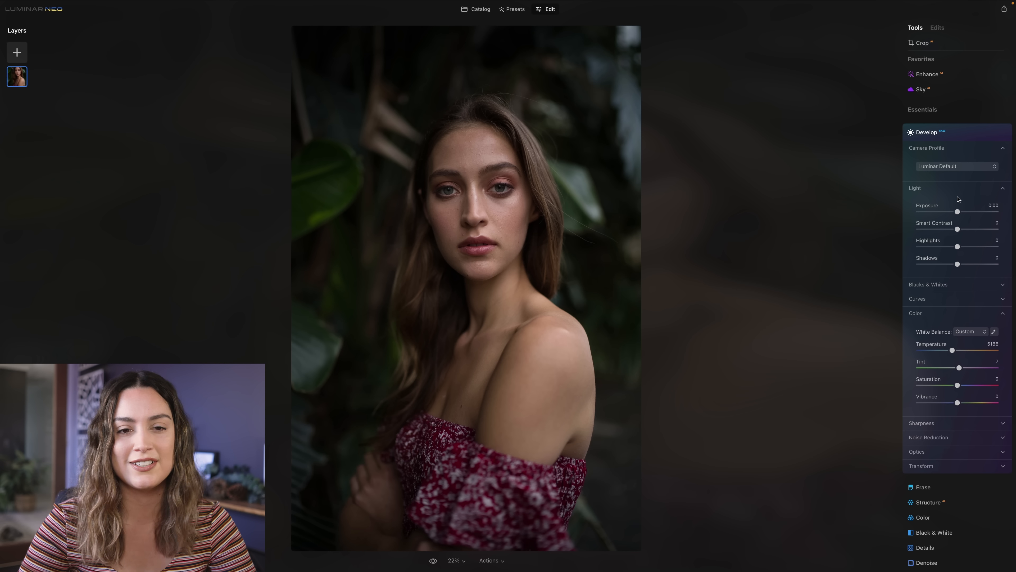
- Set Exposure to 0.63, Highlights to -64 and Shadows to 18, and set the white balance to Temperature 5699 and Tint 13
{"action": "left_click_drag", "start_coordinate": [958, 212], "coordinate": [963, 213]}
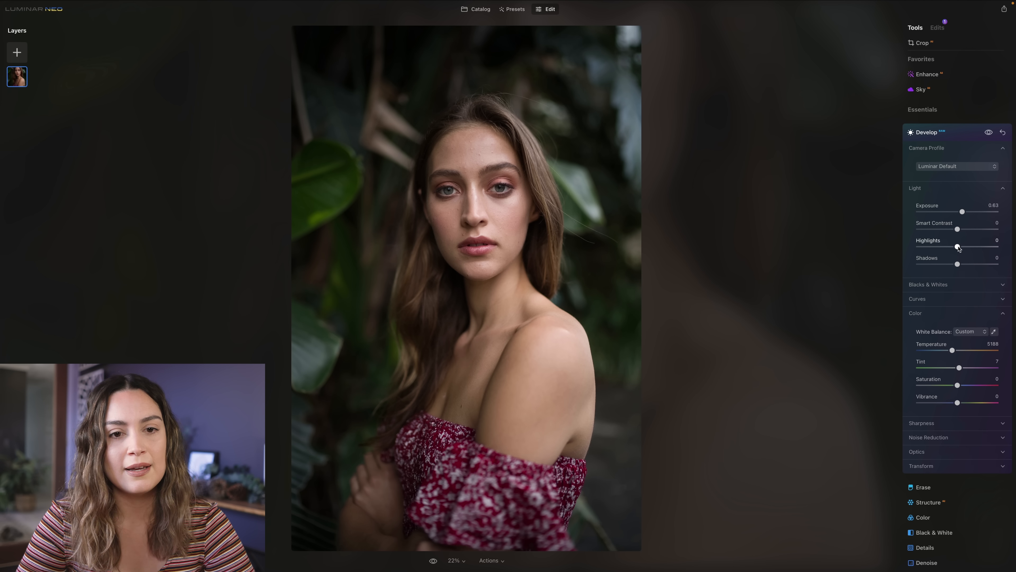
{"action": "left_click_drag", "start_coordinate": [958, 246], "coordinate": [933, 247]}
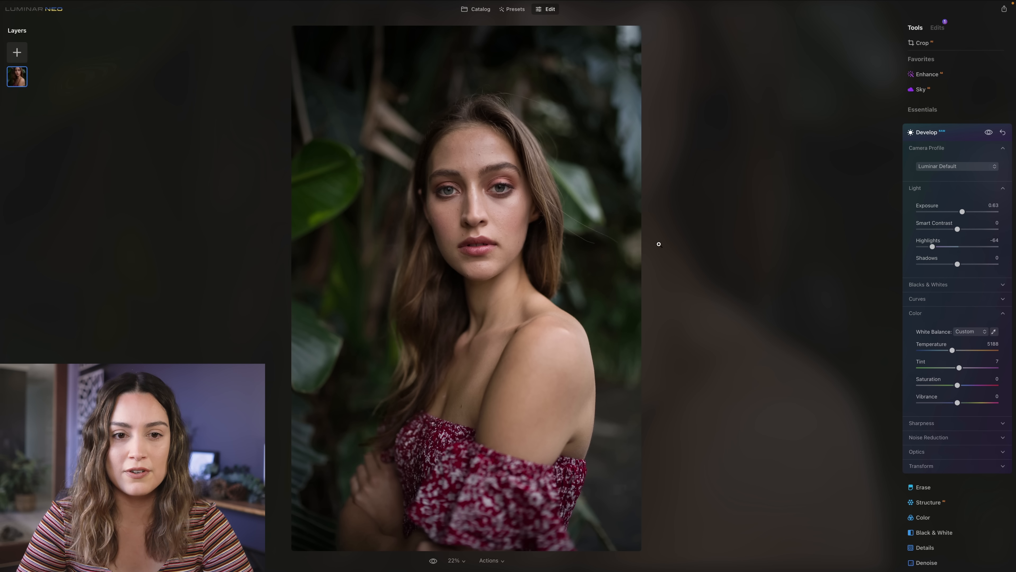
{"action": "left_click_drag", "start_coordinate": [956, 265], "coordinate": [967, 266]}
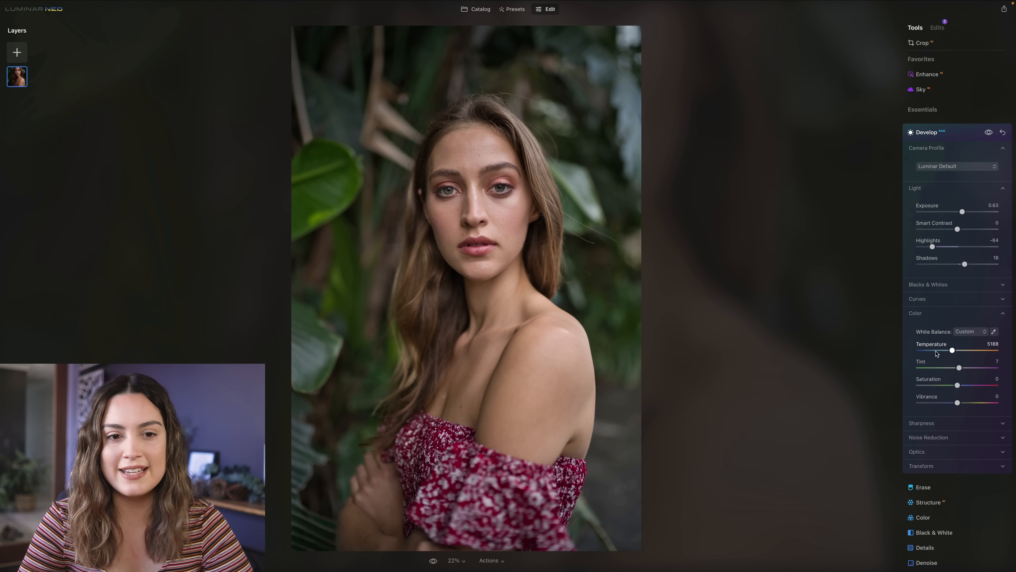
{"action": "left_click_drag", "start_coordinate": [953, 351], "coordinate": [955, 352]}
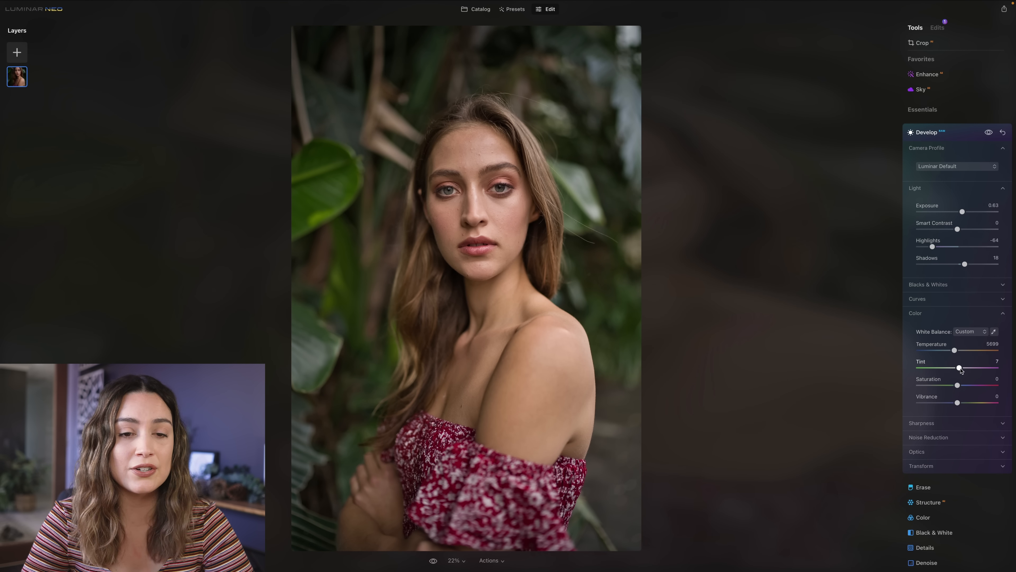
{"action": "left_click_drag", "start_coordinate": [960, 369], "coordinate": [961, 369]}
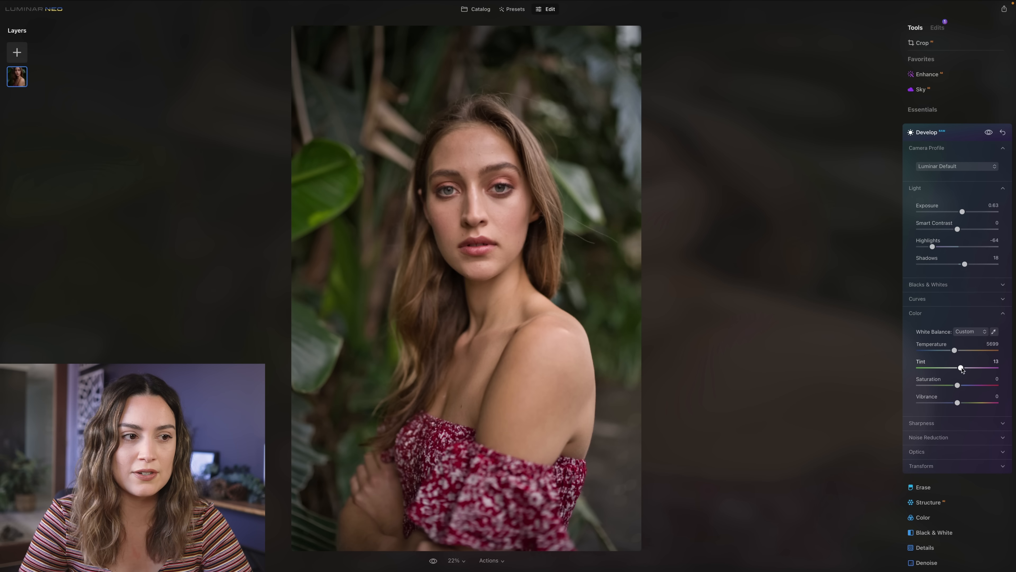
- Shape the master tone curve with a raised black point, lowered shadows, lifted midtones and slightly lowered highlights
{"action": "scroll", "coordinate": [952, 313], "scroll_direction": "down", "scroll_amount": 2}
{"action": "left_click", "coordinate": [935, 254]}
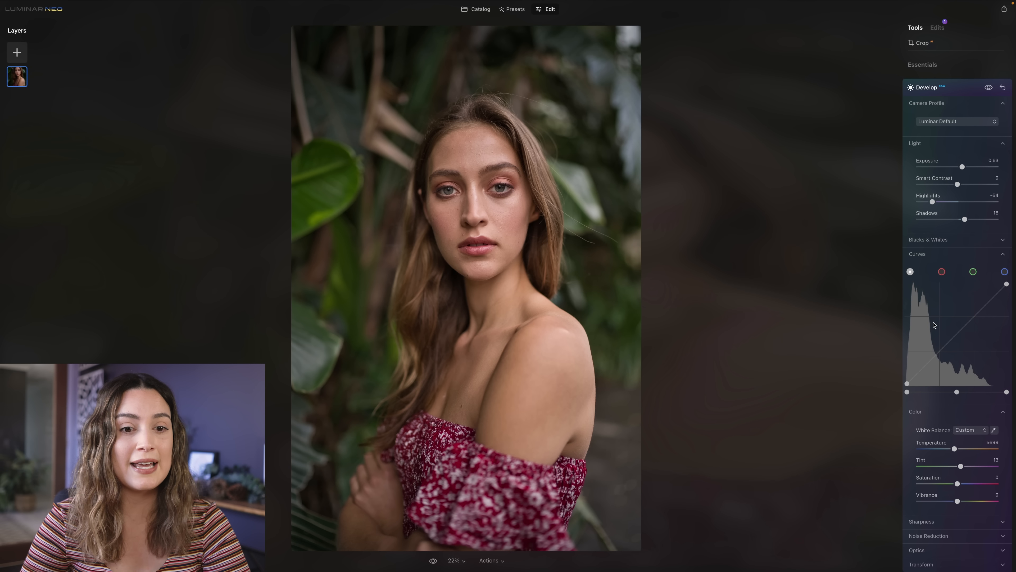
{"action": "left_click_drag", "start_coordinate": [907, 385], "coordinate": [904, 376]}
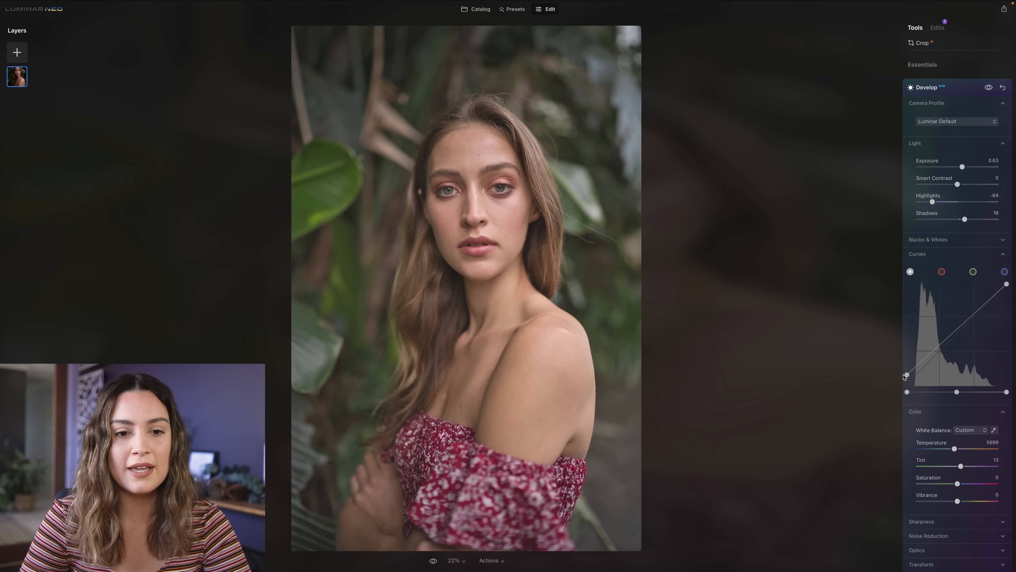
{"action": "left_click", "coordinate": [922, 363]}
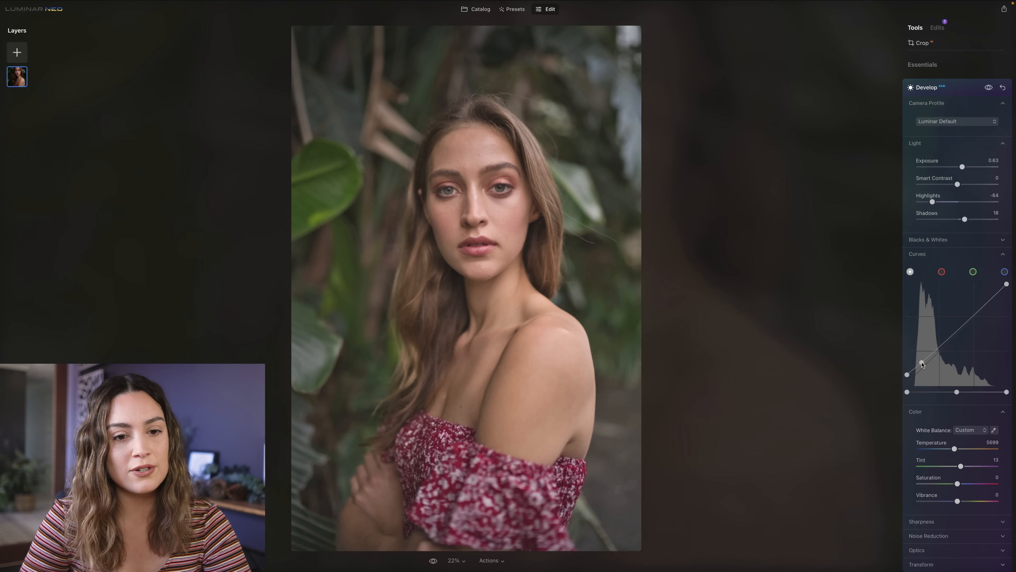
{"action": "left_click_drag", "start_coordinate": [922, 363], "coordinate": [920, 372]}
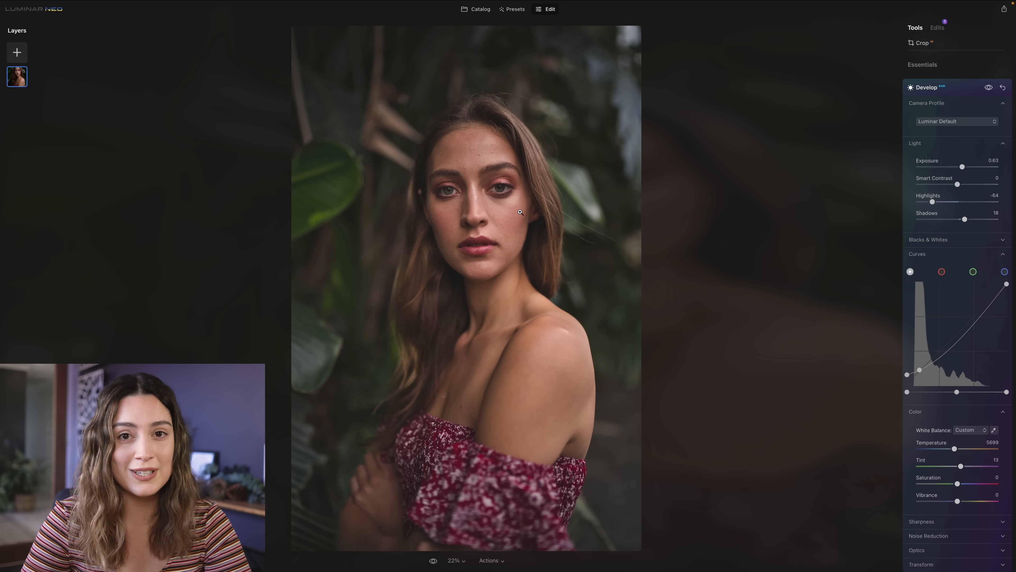
{"action": "left_click_drag", "start_coordinate": [959, 341], "coordinate": [951, 337]}
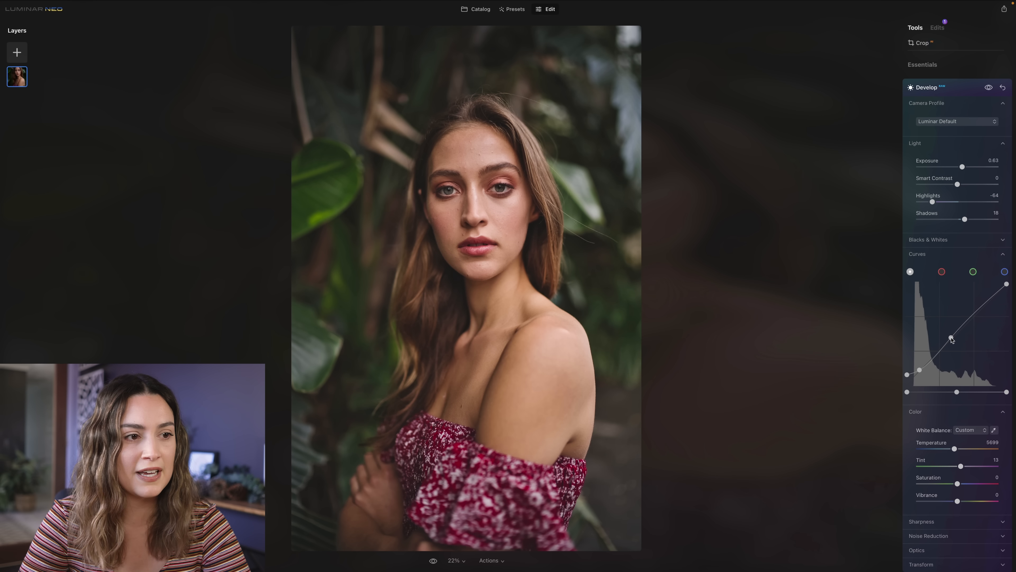
{"action": "left_click", "coordinate": [983, 305]}
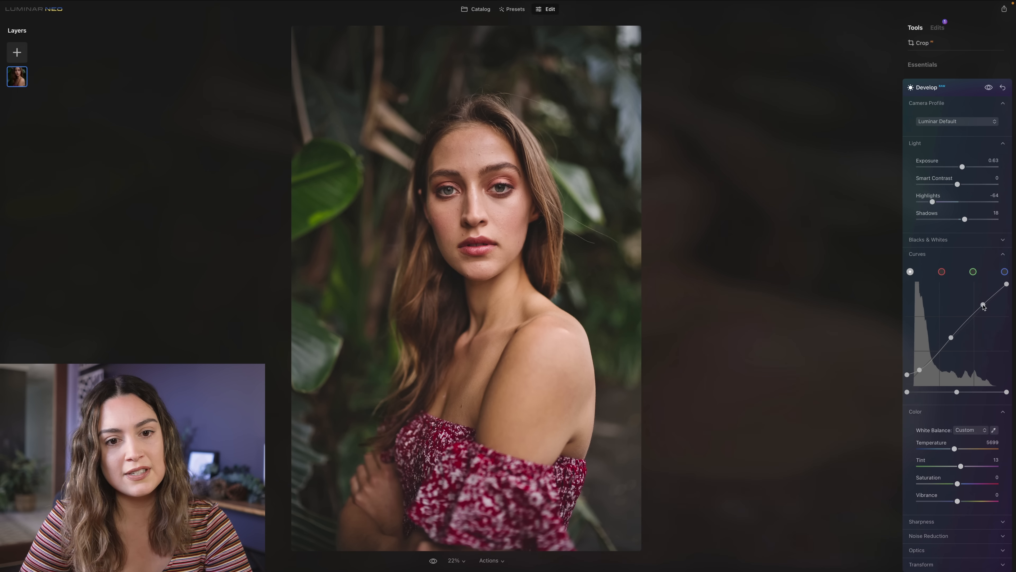
{"action": "left_click_drag", "start_coordinate": [983, 306], "coordinate": [983, 308]}
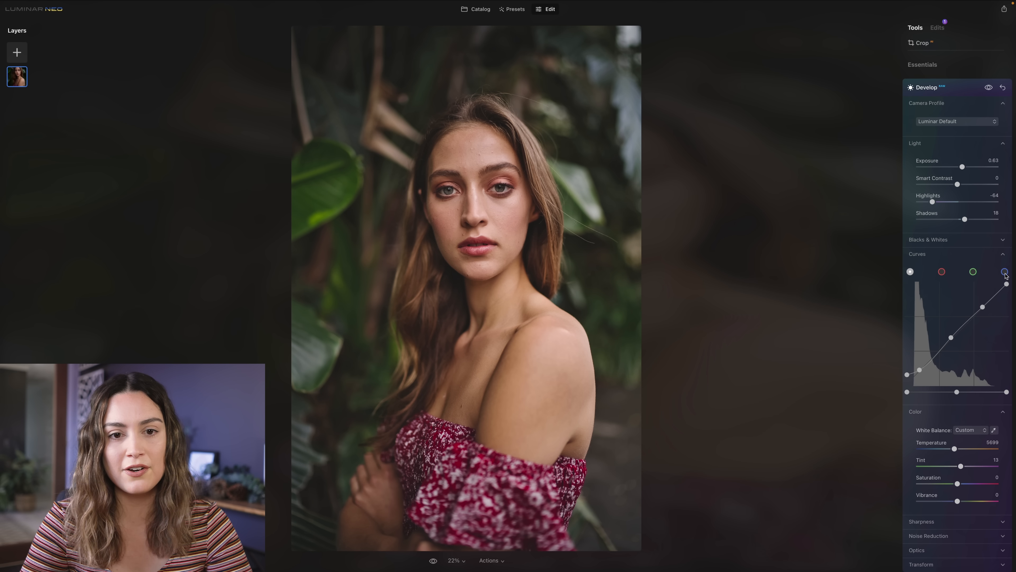
- Raise the blue curve's black point and balance it with shadow and highlight points, and add a lower-midtone point to the green curve
{"action": "left_click", "coordinate": [1004, 272]}
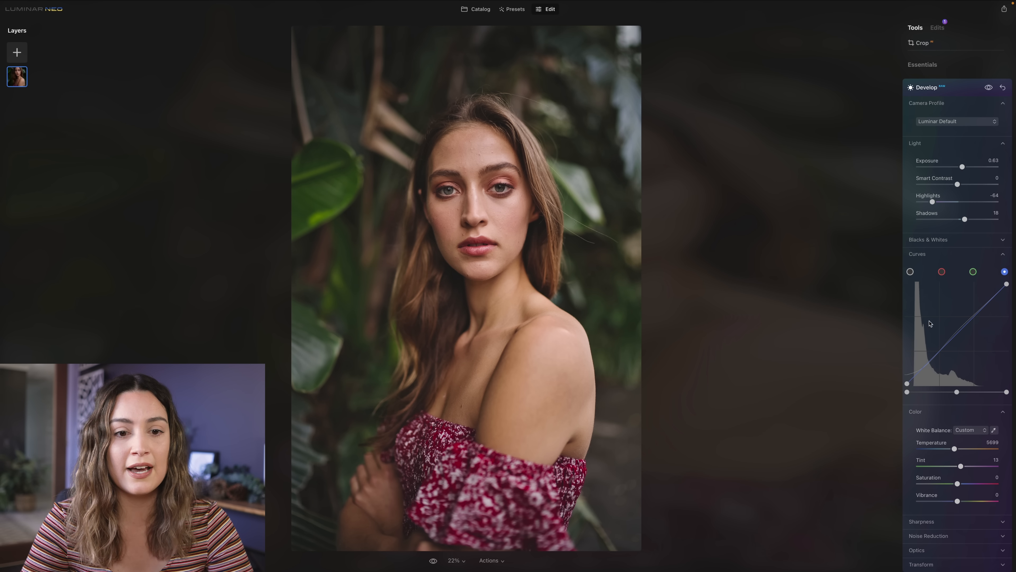
{"action": "left_click_drag", "start_coordinate": [907, 383], "coordinate": [906, 376]}
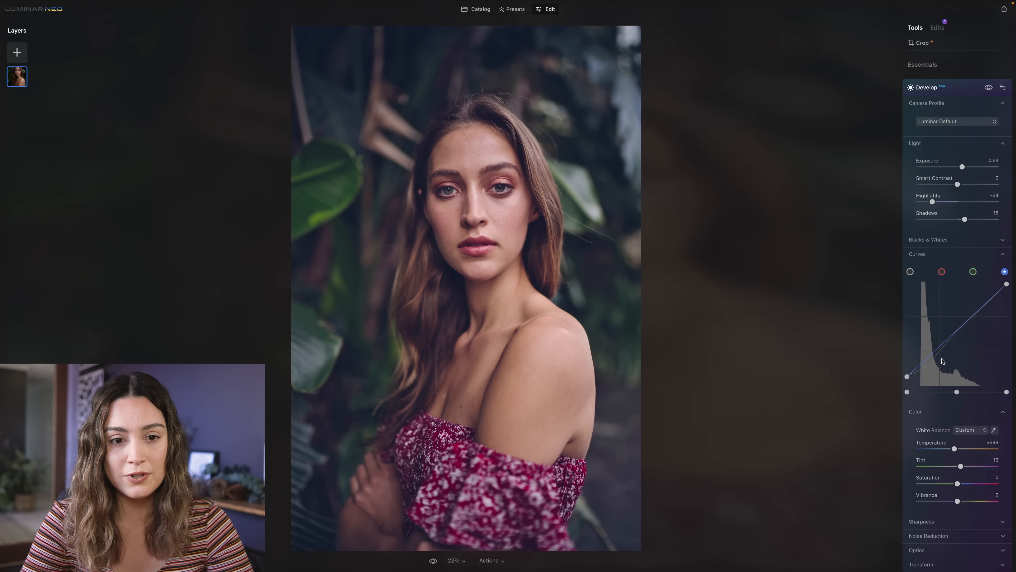
{"action": "left_click_drag", "start_coordinate": [927, 359], "coordinate": [927, 368]}
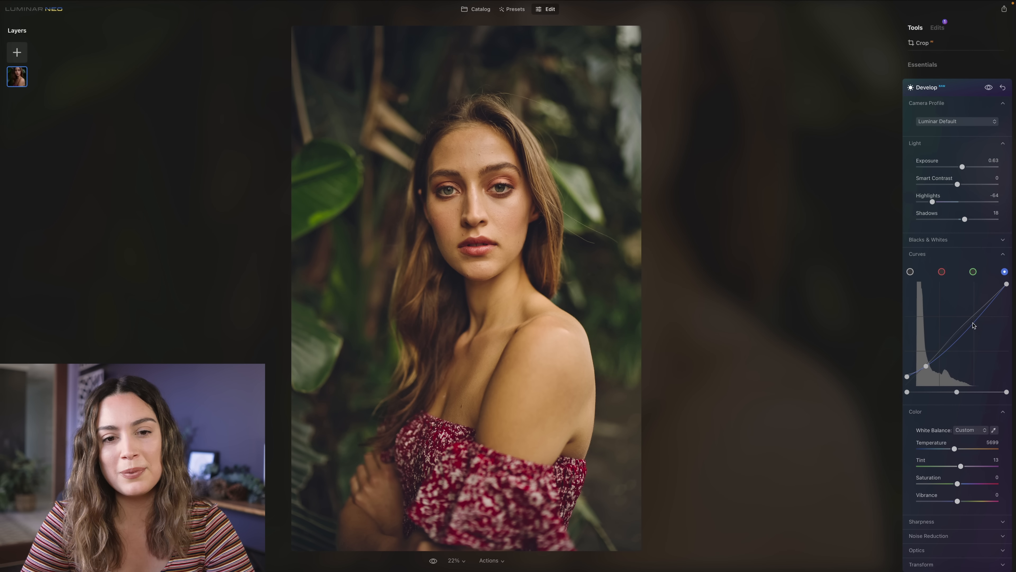
{"action": "left_click_drag", "start_coordinate": [975, 324], "coordinate": [974, 315]}
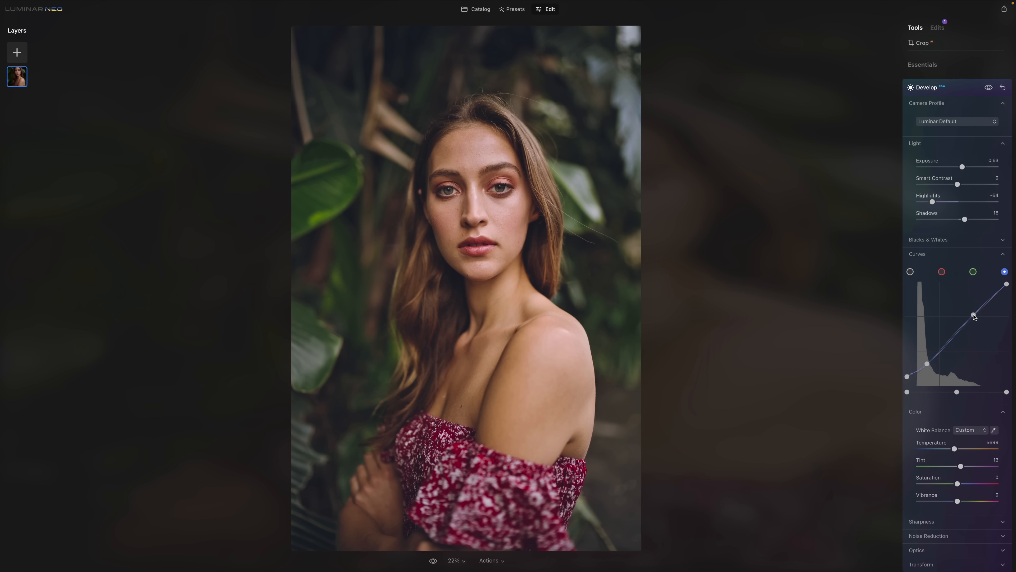
{"action": "left_click_drag", "start_coordinate": [927, 363], "coordinate": [926, 362]}
{"action": "left_click", "coordinate": [973, 272]}
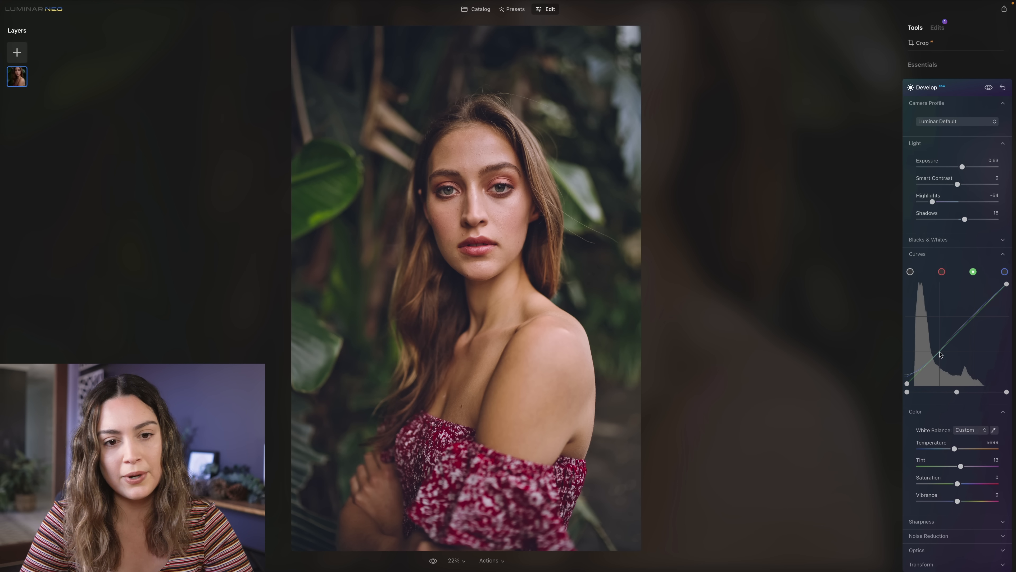
{"action": "left_click", "coordinate": [940, 352]}
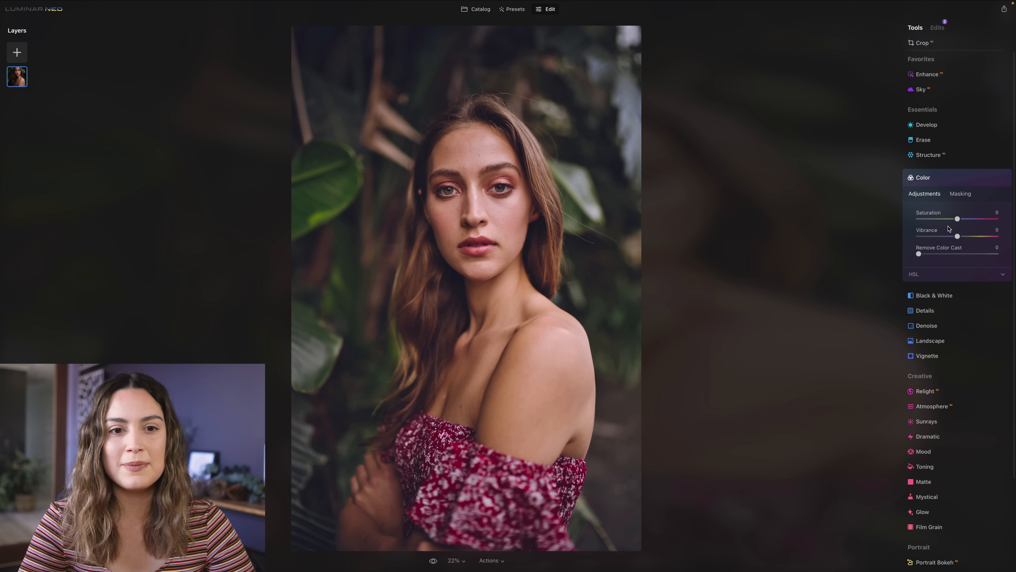
- Shift the HSL hues in the Color tool to Yellow 34, Green 24, Orange -2 and Red -13
{"action": "left_click", "coordinate": [947, 276]}
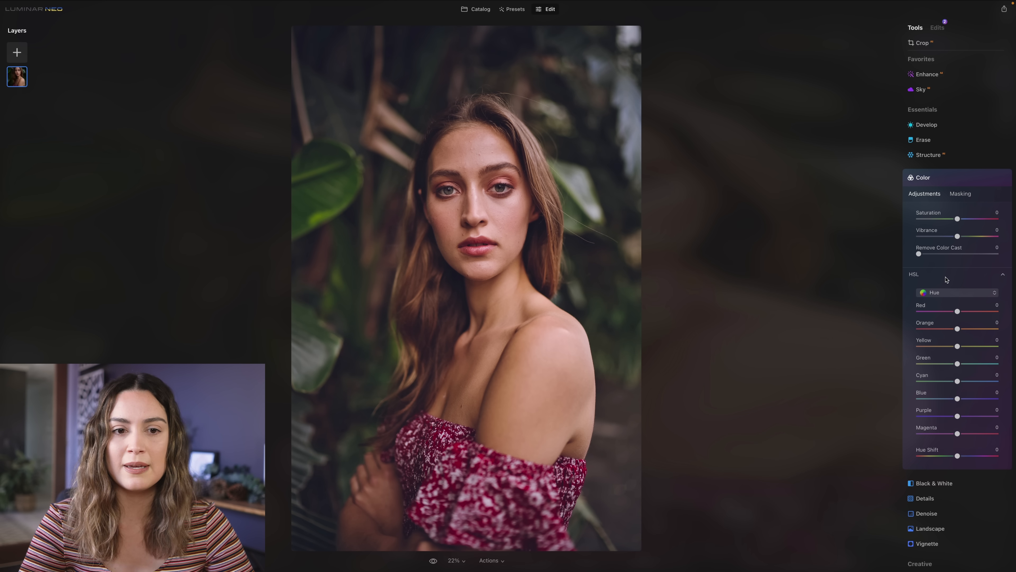
{"action": "scroll", "coordinate": [946, 279], "scroll_direction": "down", "scroll_amount": 3}
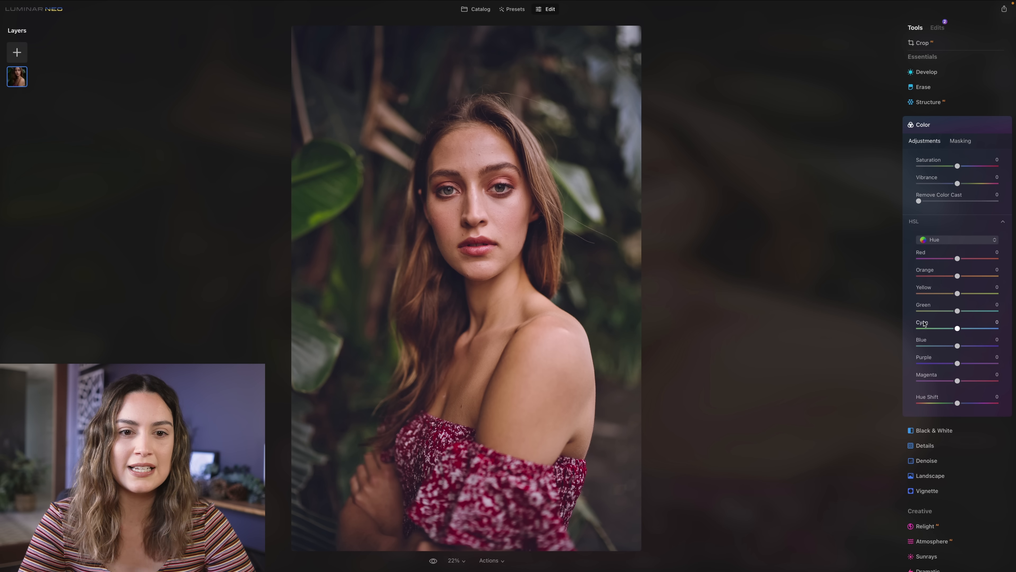
{"action": "mouse_move", "coordinate": [958, 294]}
{"action": "left_mouse_down"}
{"action": "mouse_move", "coordinate": [972, 295]}
{"action": "mouse_move", "coordinate": [934, 312]}
{"action": "mouse_move", "coordinate": [967, 311]}
{"action": "left_mouse_up"}
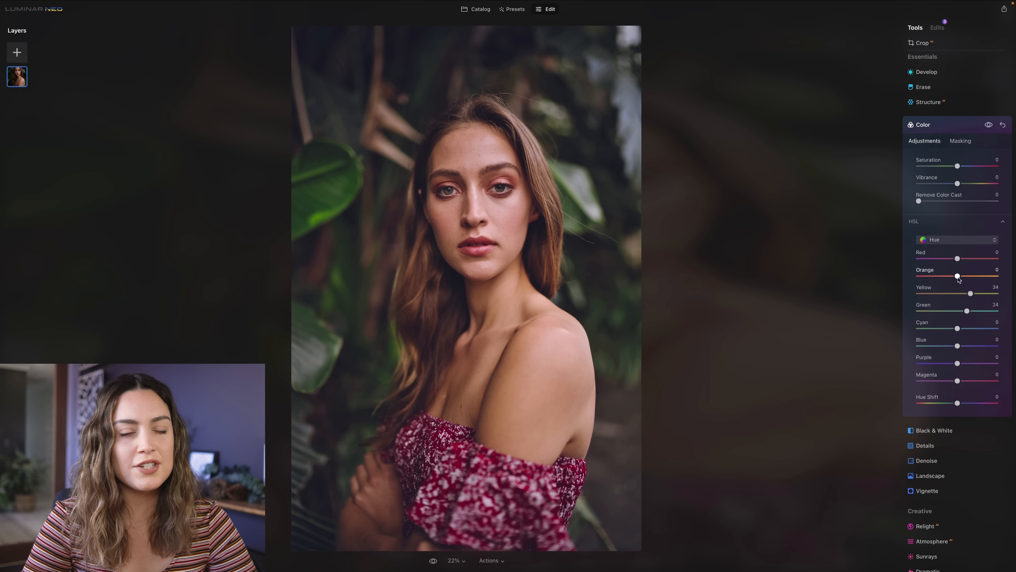
{"action": "left_click_drag", "start_coordinate": [959, 277], "coordinate": [956, 277]}
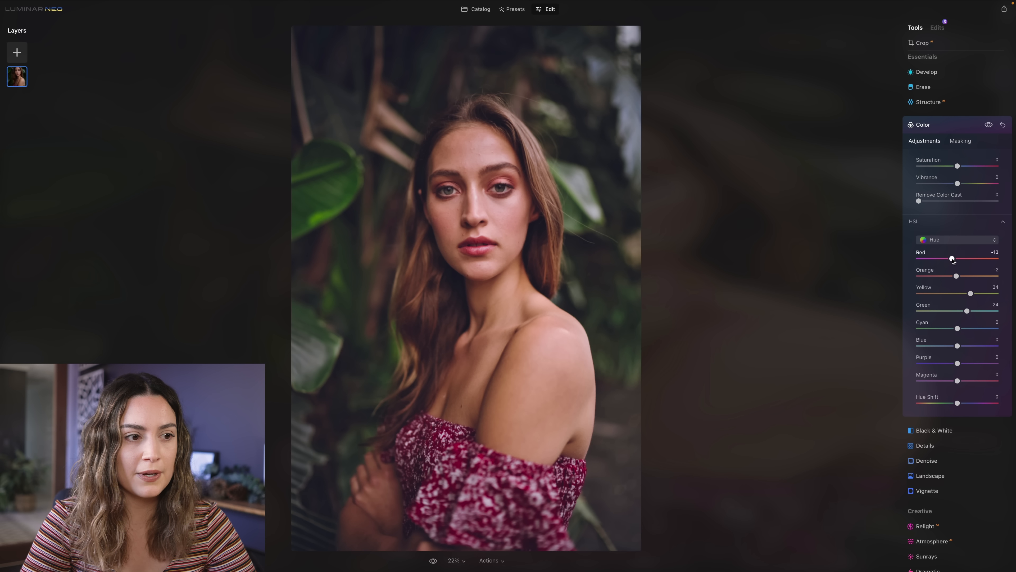
- Set the HSL saturation to Yellow 23, Green 44, Orange -5, Red -6, Cyan -42 and Blue -36
{"action": "left_click", "coordinate": [943, 240]}
{"action": "left_click", "coordinate": [947, 260]}
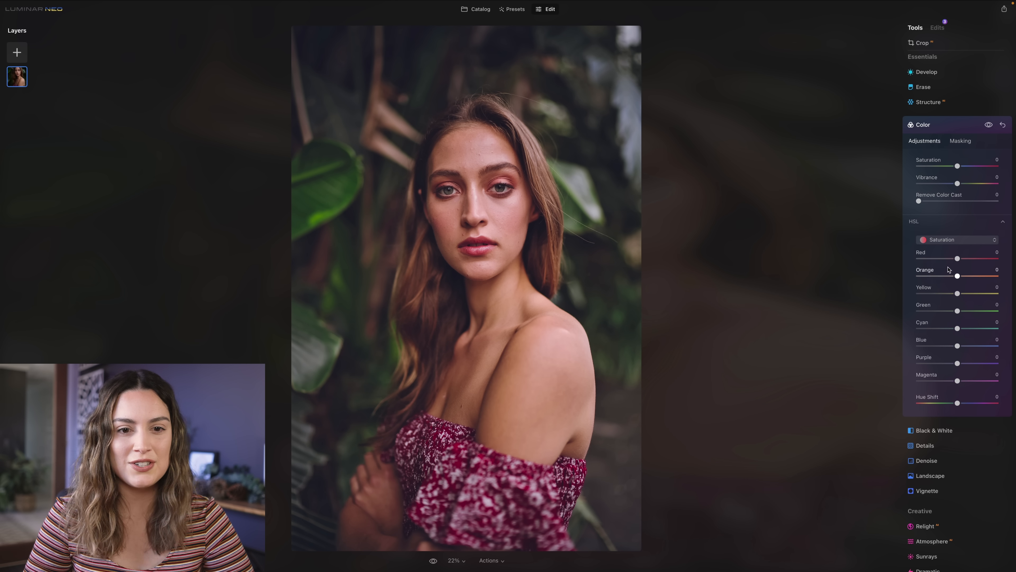
{"action": "left_click_drag", "start_coordinate": [958, 294], "coordinate": [974, 311]}
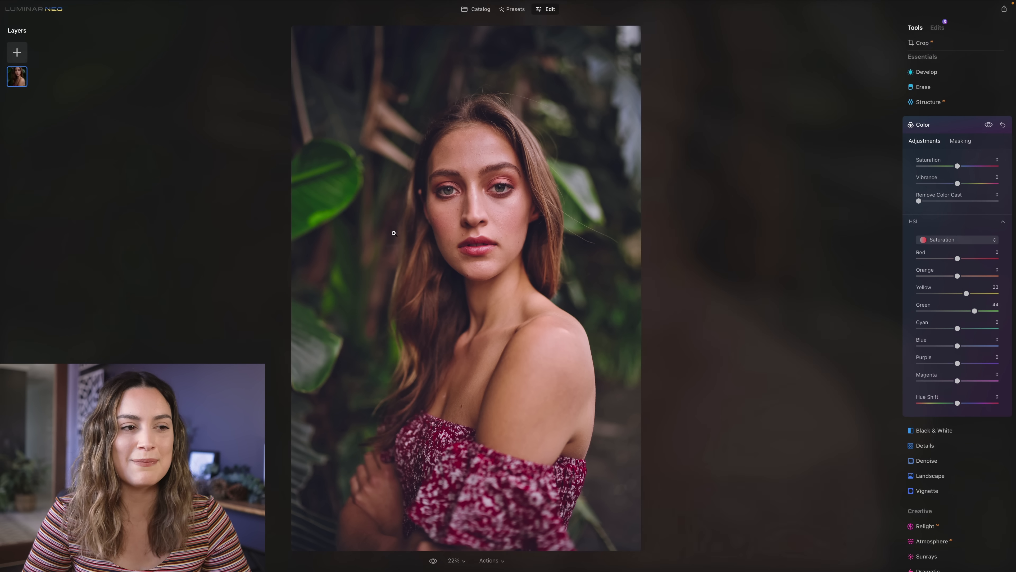
{"action": "left_click_drag", "start_coordinate": [958, 277], "coordinate": [955, 260]}
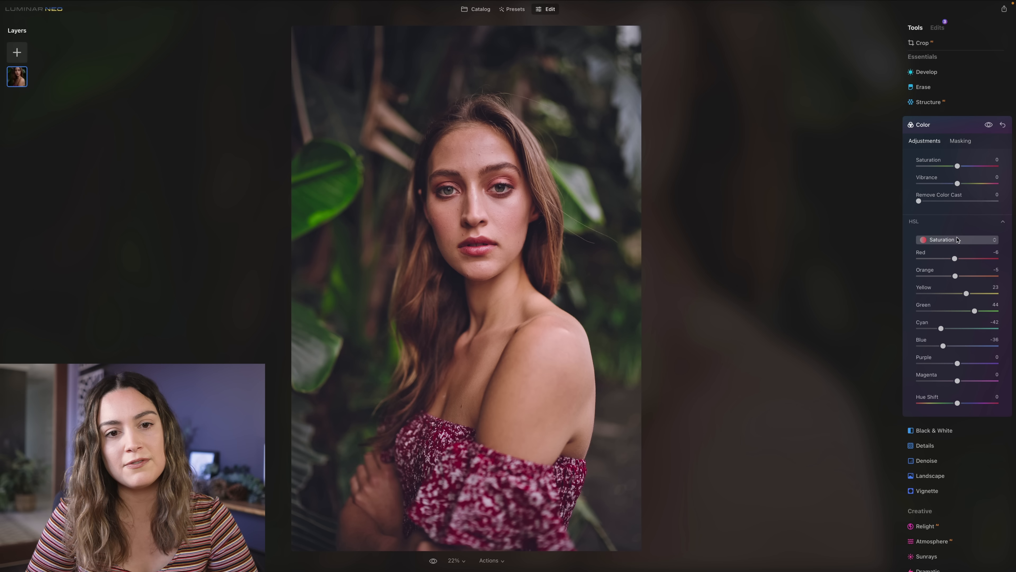
- Set the HSL luminance to Red -9, Orange -8, Yellow 22 and Green 18
{"action": "left_click", "coordinate": [958, 239]}
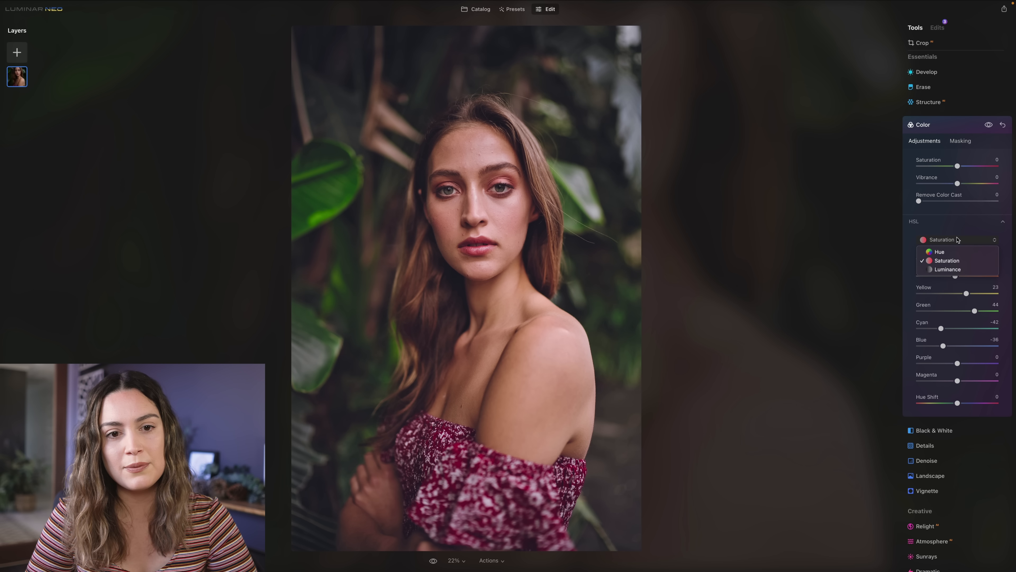
{"action": "left_click", "coordinate": [955, 269]}
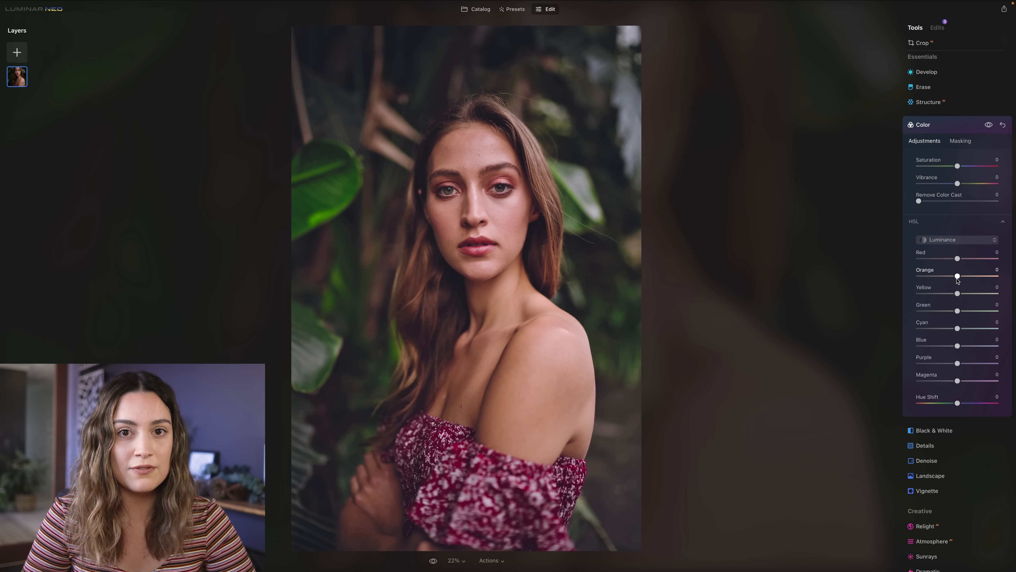
{"action": "left_click_drag", "start_coordinate": [957, 310], "coordinate": [954, 277]}
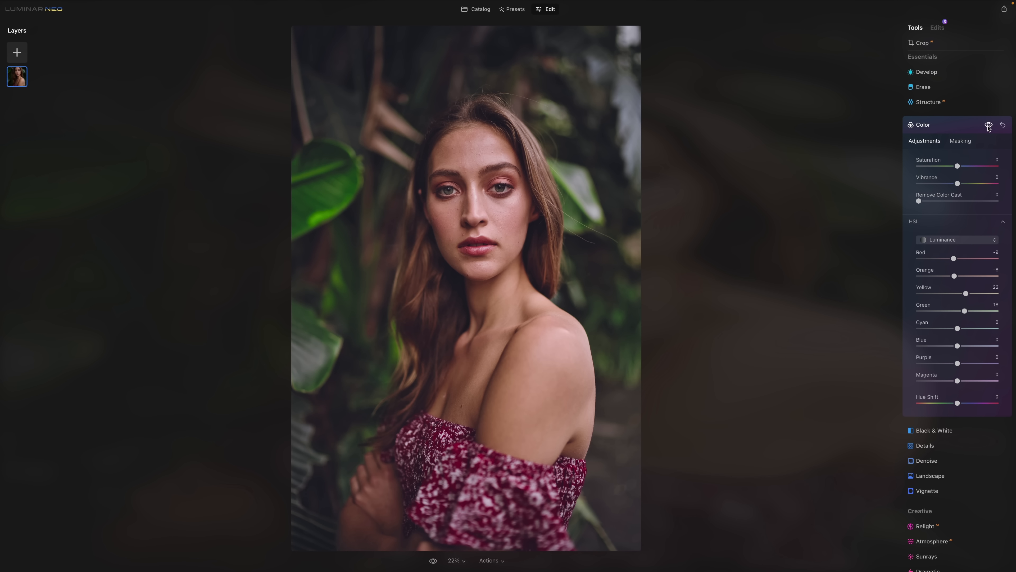
- Compare the portrait with and without the Color adjustments
{"action": "left_click", "coordinate": [988, 125]}
{"action": "left_click", "coordinate": [988, 126]}
{"action": "left_click", "coordinate": [989, 125]}
- Set the HSL saturation of Orange to 0 and compare the portrait with and without the Color adjustments
{"action": "left_click", "coordinate": [948, 240]}
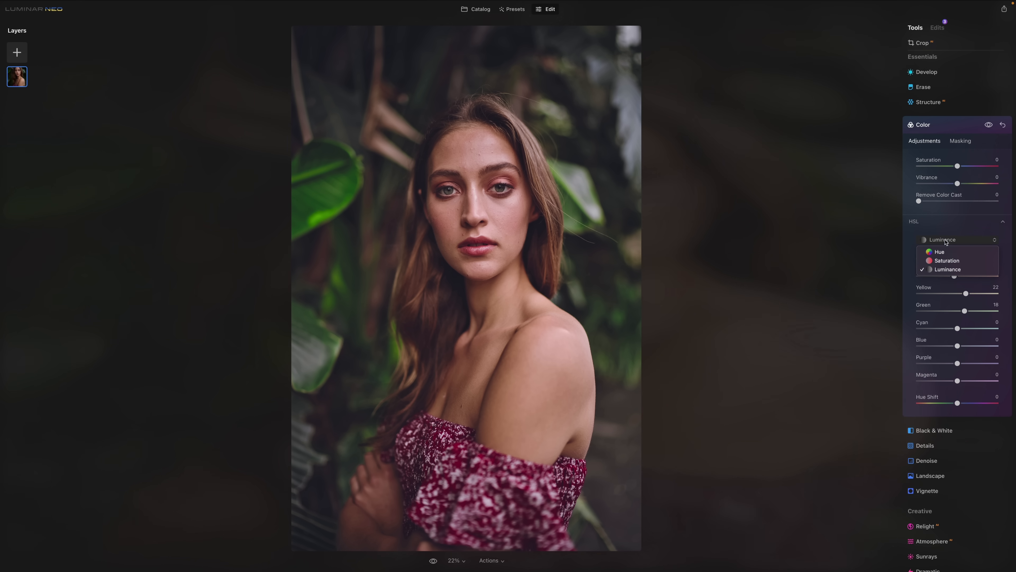
{"action": "left_click", "coordinate": [950, 260]}
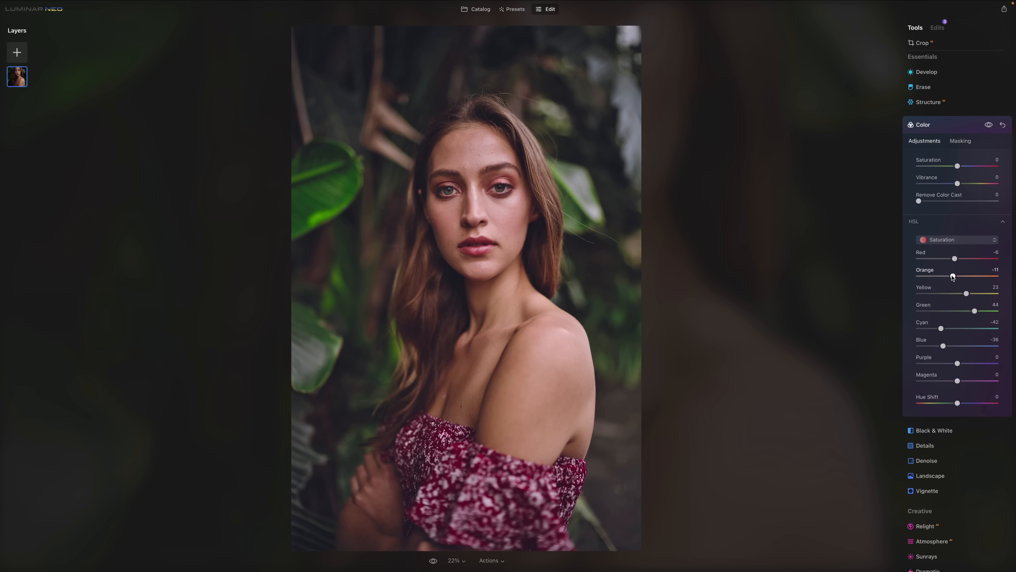
{"action": "left_click_drag", "start_coordinate": [952, 277], "coordinate": [956, 277]}
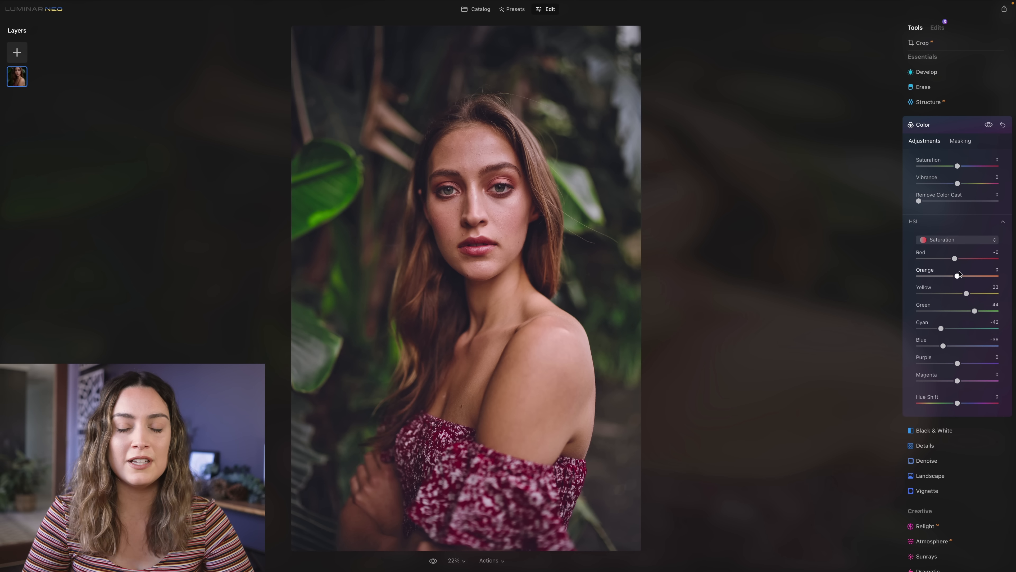
{"action": "left_click", "coordinate": [989, 125]}
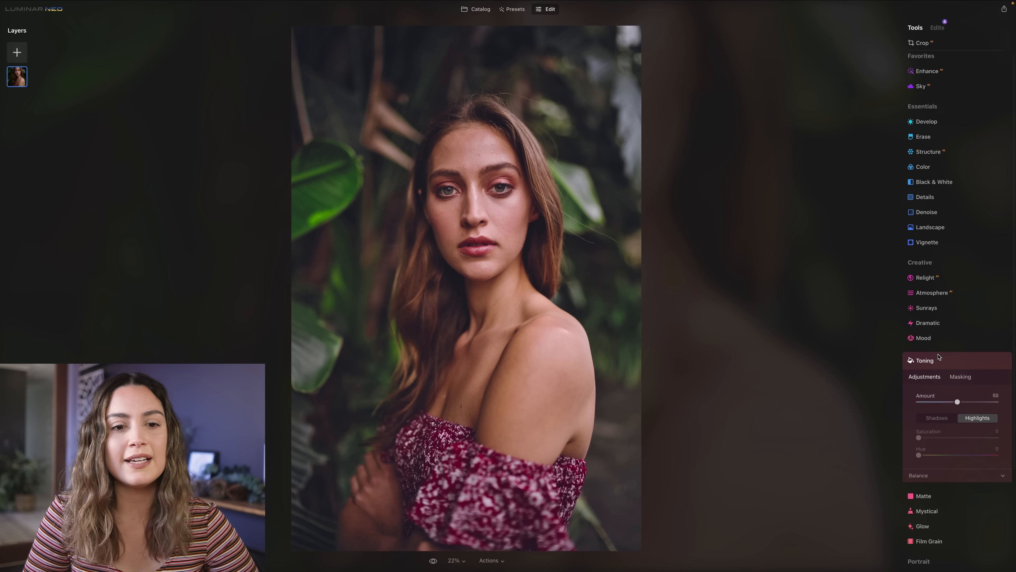
- Tone the shadows in Toning with Amount 56, Saturation 18 and Hue 55
{"action": "scroll", "coordinate": [939, 357], "scroll_direction": "down", "scroll_amount": 5}
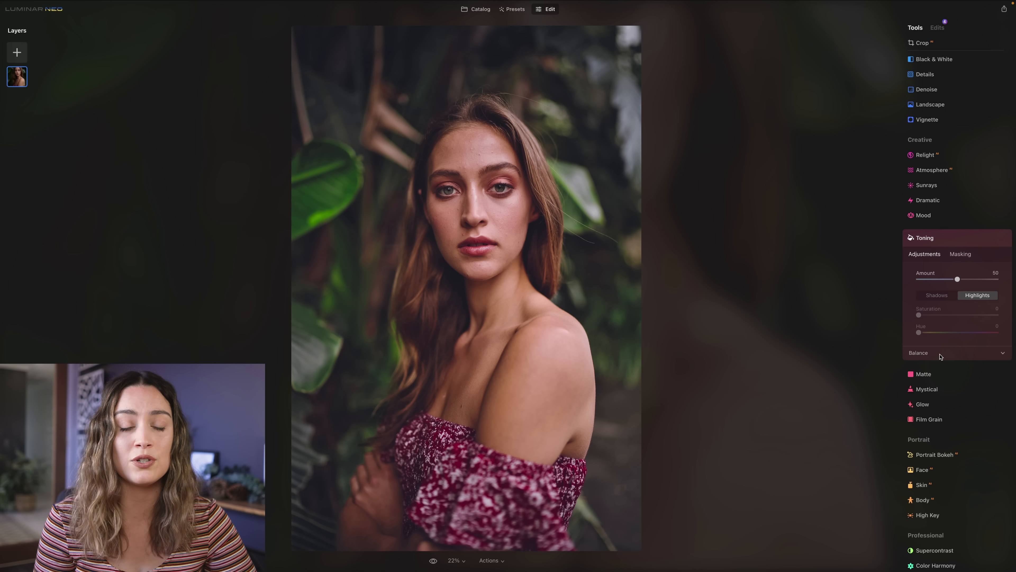
{"action": "left_click", "coordinate": [936, 295]}
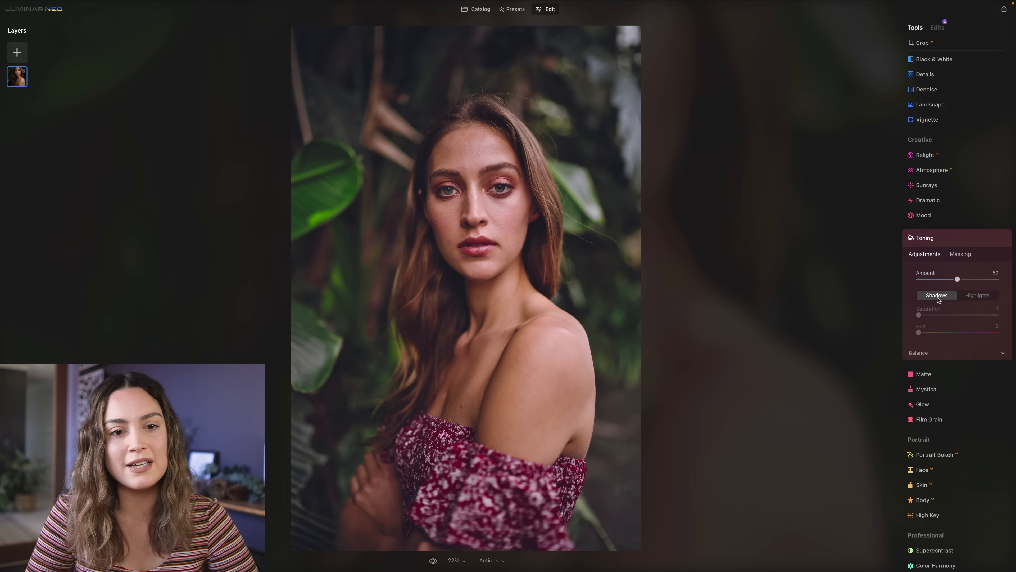
{"action": "left_click_drag", "start_coordinate": [958, 280], "coordinate": [963, 279]}
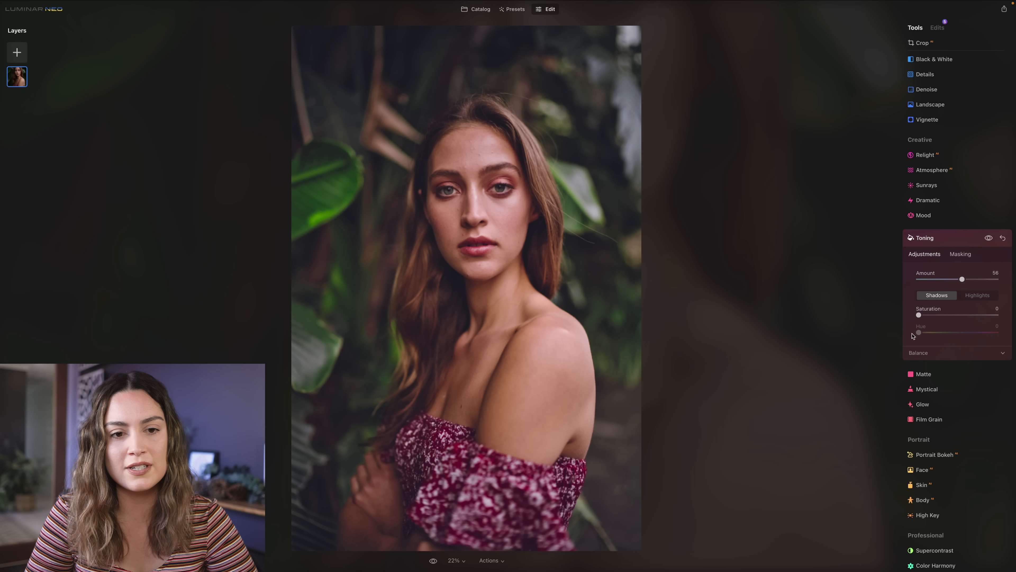
{"action": "left_click_drag", "start_coordinate": [919, 315], "coordinate": [961, 315]}
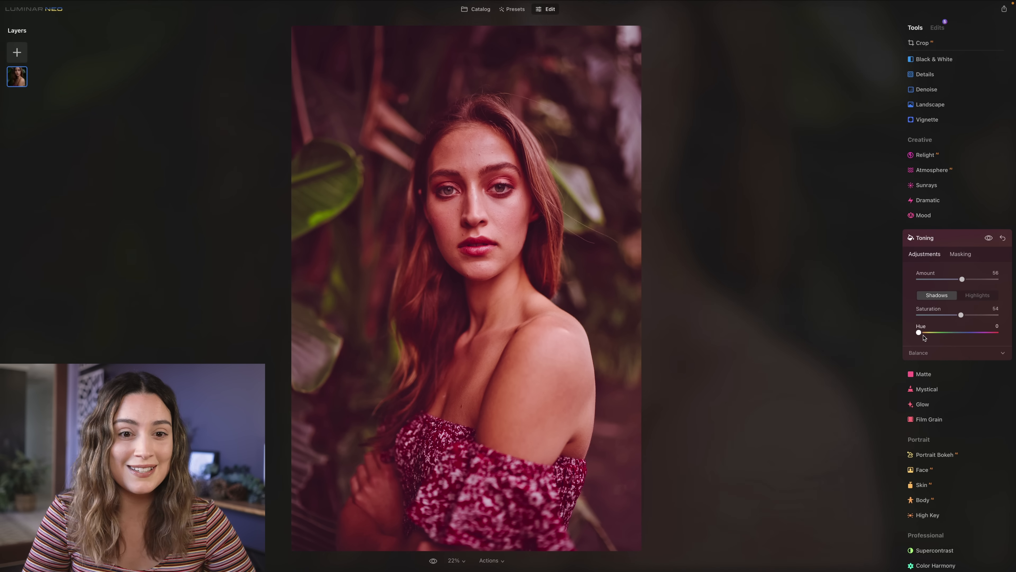
{"action": "left_click_drag", "start_coordinate": [919, 332], "coordinate": [935, 335]}
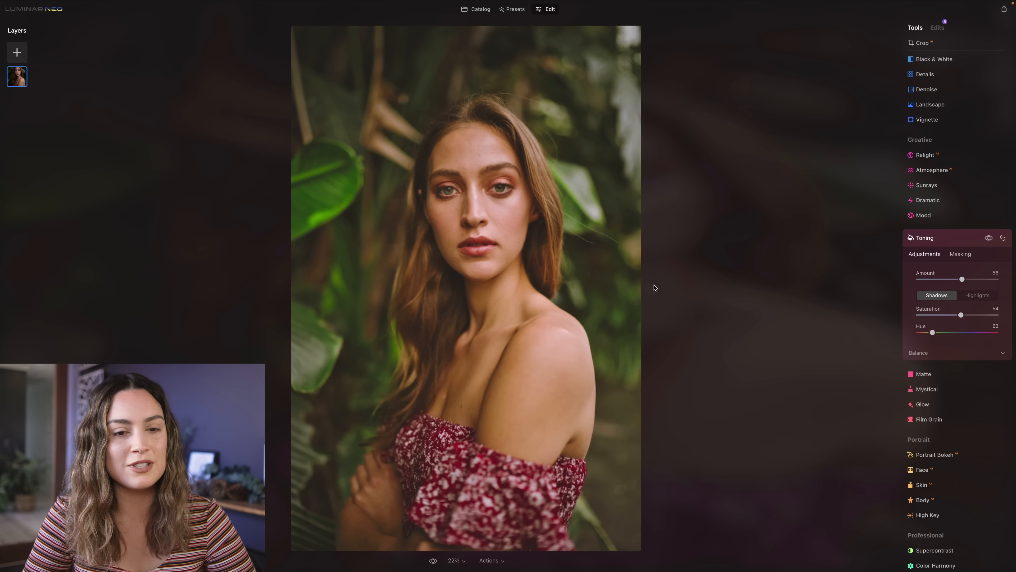
{"action": "left_click_drag", "start_coordinate": [932, 333], "coordinate": [930, 335]}
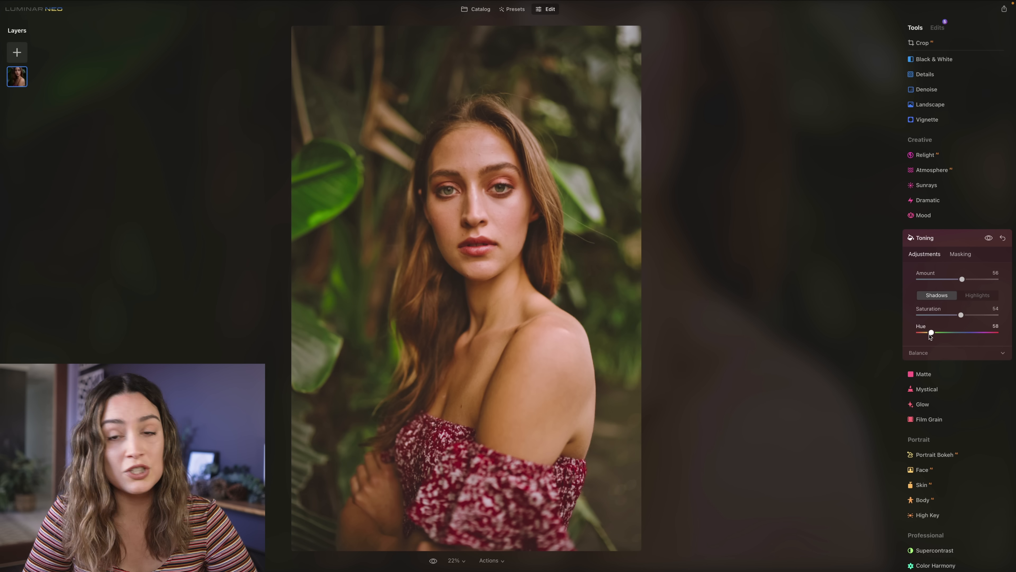
{"action": "left_click_drag", "start_coordinate": [961, 317], "coordinate": [931, 319]}
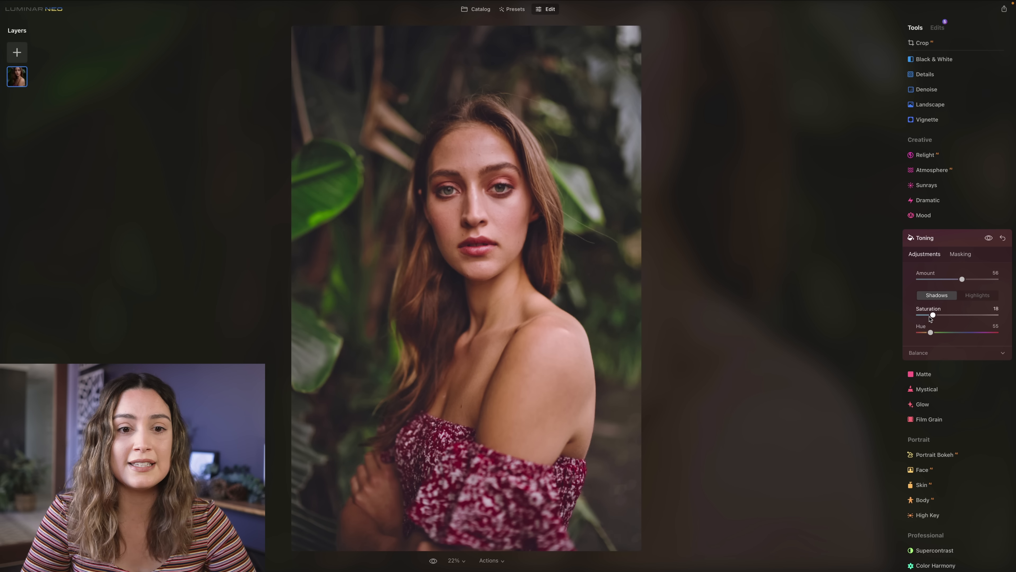
- Tone the highlights with Saturation 33 and Hue 27
{"action": "left_click", "coordinate": [977, 295]}
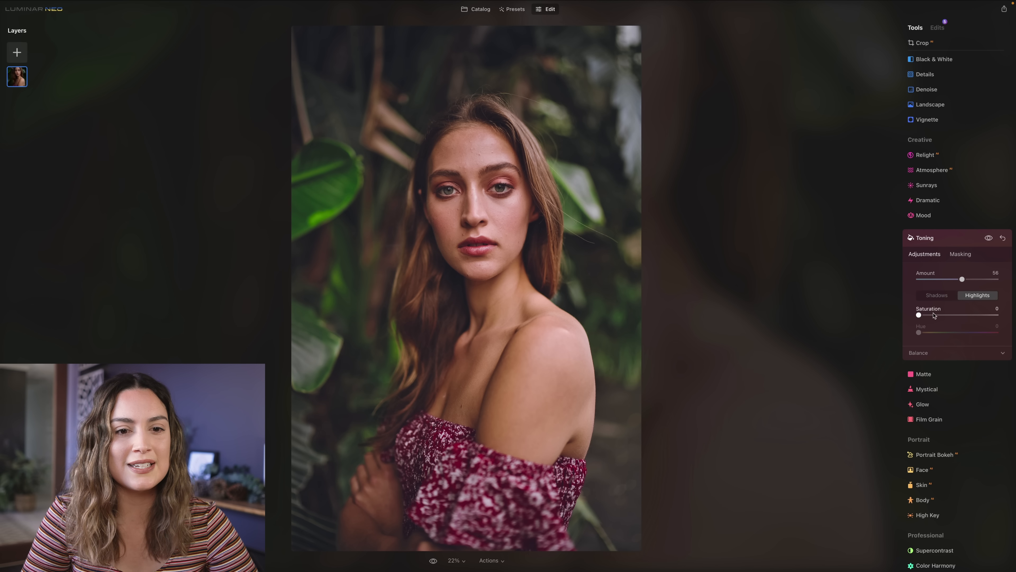
{"action": "mouse_move", "coordinate": [918, 315]}
{"action": "left_mouse_down"}
{"action": "mouse_move", "coordinate": [967, 314]}
{"action": "mouse_move", "coordinate": [924, 333]}
{"action": "left_mouse_up"}
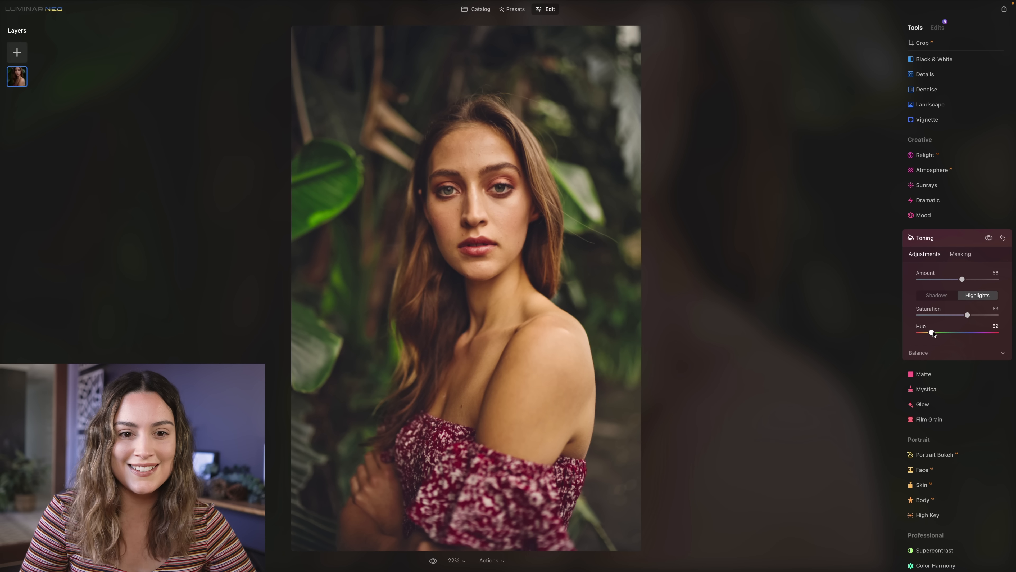
{"action": "left_click_drag", "start_coordinate": [930, 332], "coordinate": [924, 333]}
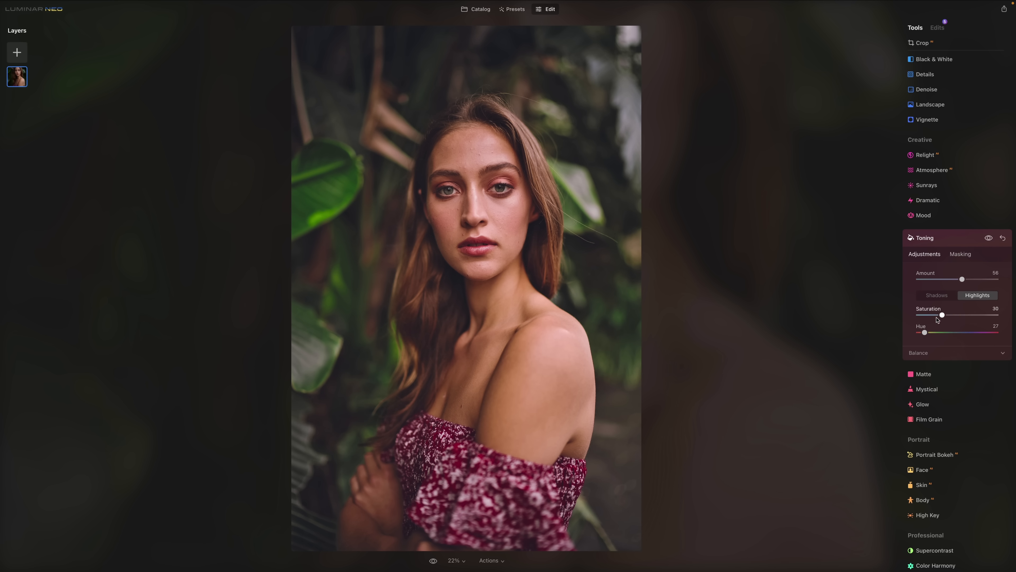
{"action": "left_click_drag", "start_coordinate": [946, 316], "coordinate": [944, 316]}
- Smooth the portrait's skin with a Skin Amount of 40 and finish that adjustment
{"action": "scroll", "coordinate": [956, 308], "scroll_direction": "down", "scroll_amount": 1}
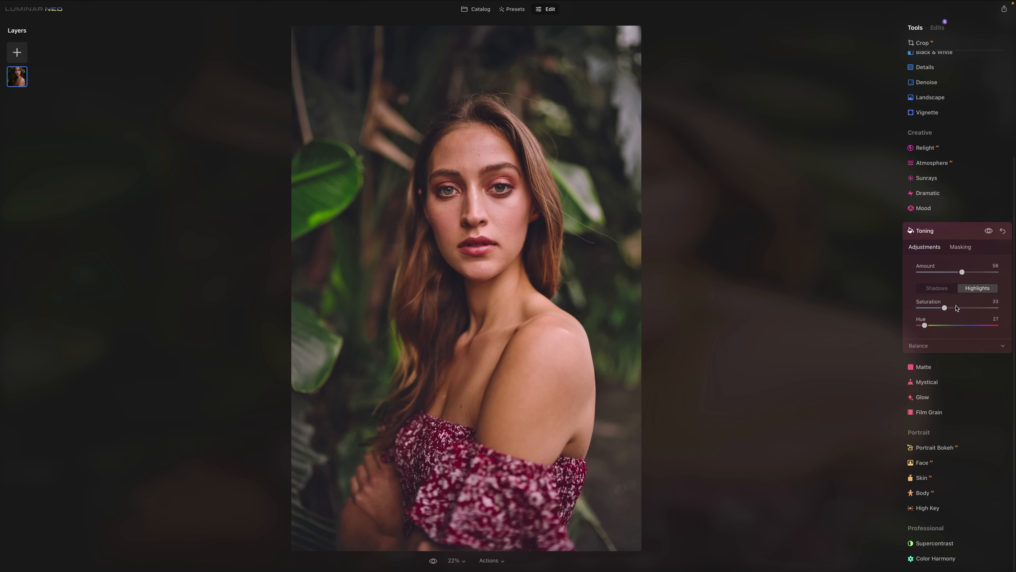
{"action": "left_click", "coordinate": [940, 479]}
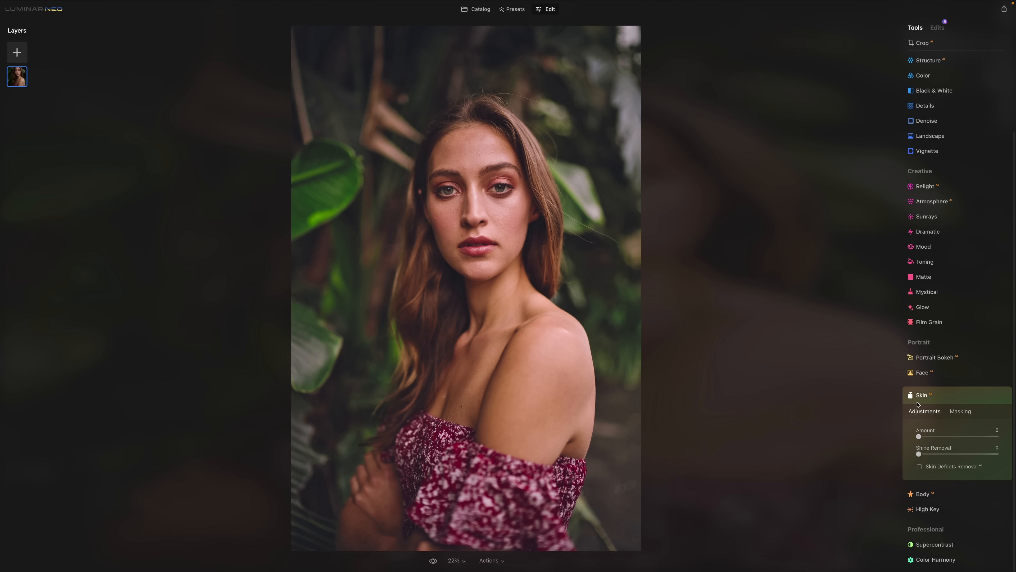
{"action": "left_click_drag", "start_coordinate": [920, 438], "coordinate": [955, 439]}
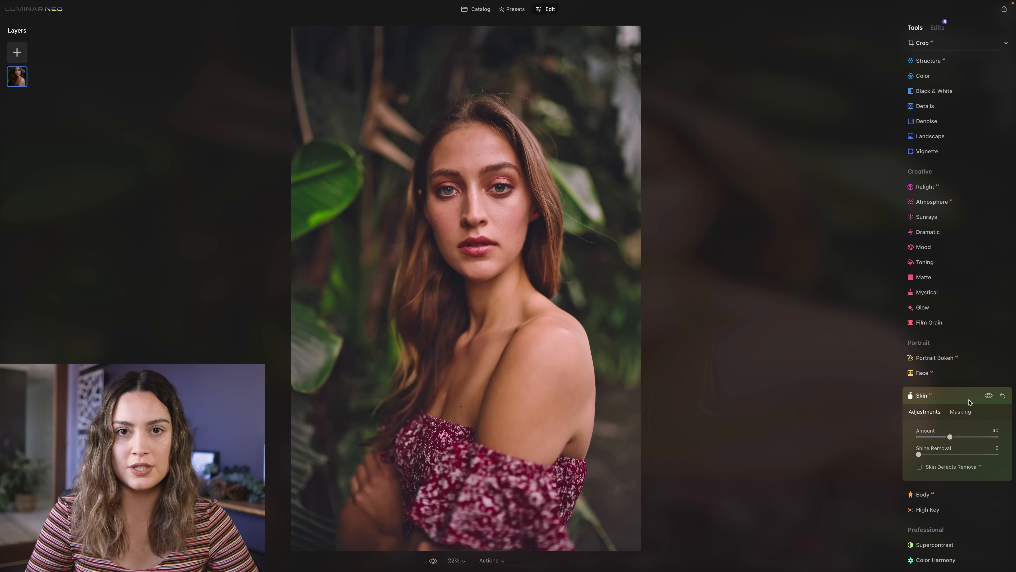
{"action": "left_click", "coordinate": [946, 400]}
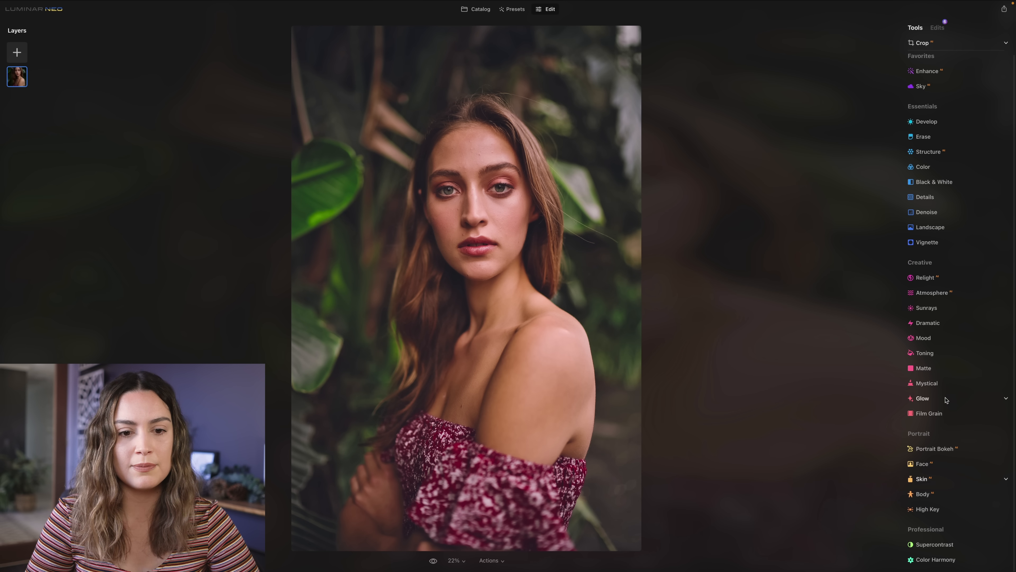
- Add another Skin adjustment, mask it onto the hand with a size 28 brush, and set its Amount to 54
{"action": "left_click", "coordinate": [944, 483]}
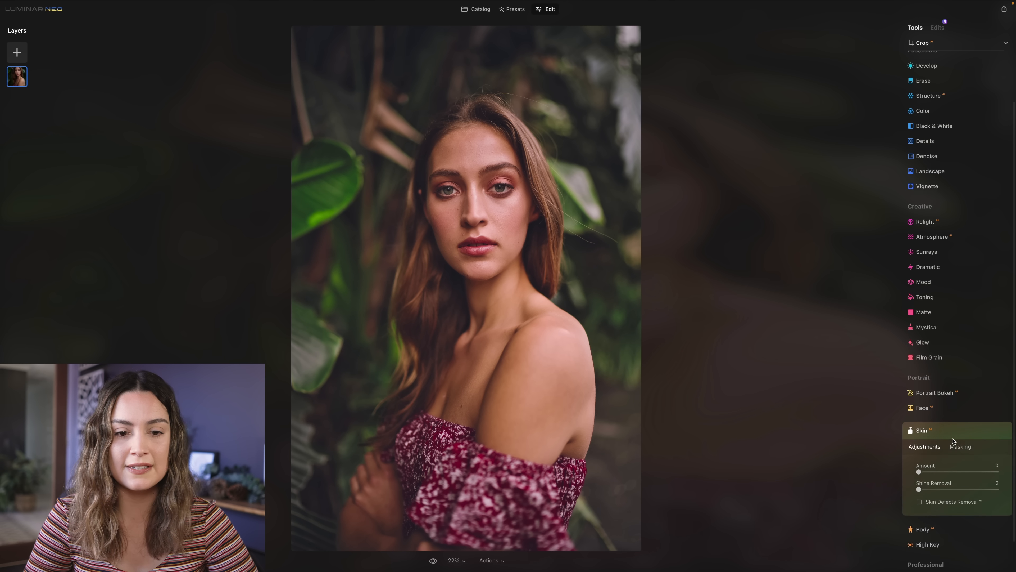
{"action": "left_click", "coordinate": [963, 414]}
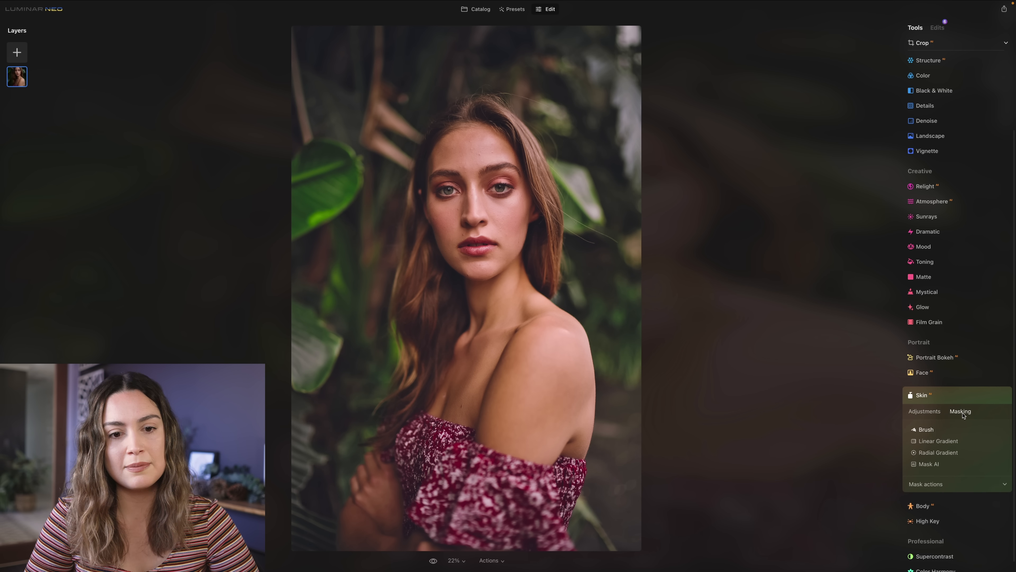
{"action": "left_click", "coordinate": [925, 430]}
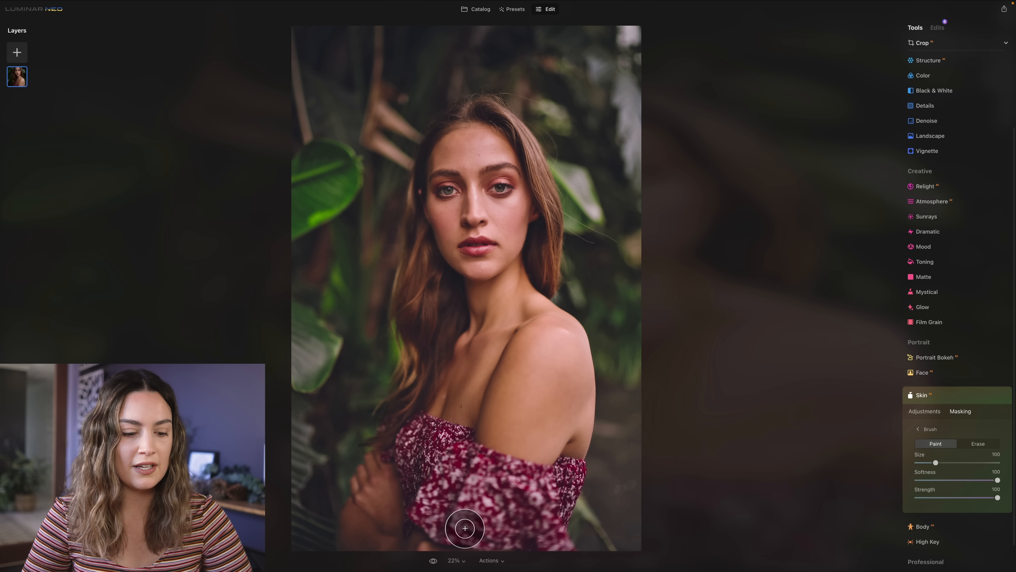
{"action": "key", "text": "bracketleft"}
{"action": "key", "text": "bracketleft"}
{"action": "key", "text": "bracketleft"}
{"action": "key", "text": "bracketleft"}
{"action": "key", "text": "bracketleft"}
{"action": "key", "text": "bracketleft"}
{"action": "key", "text": "bracketleft"}
{"action": "key", "text": "bracketleft"}
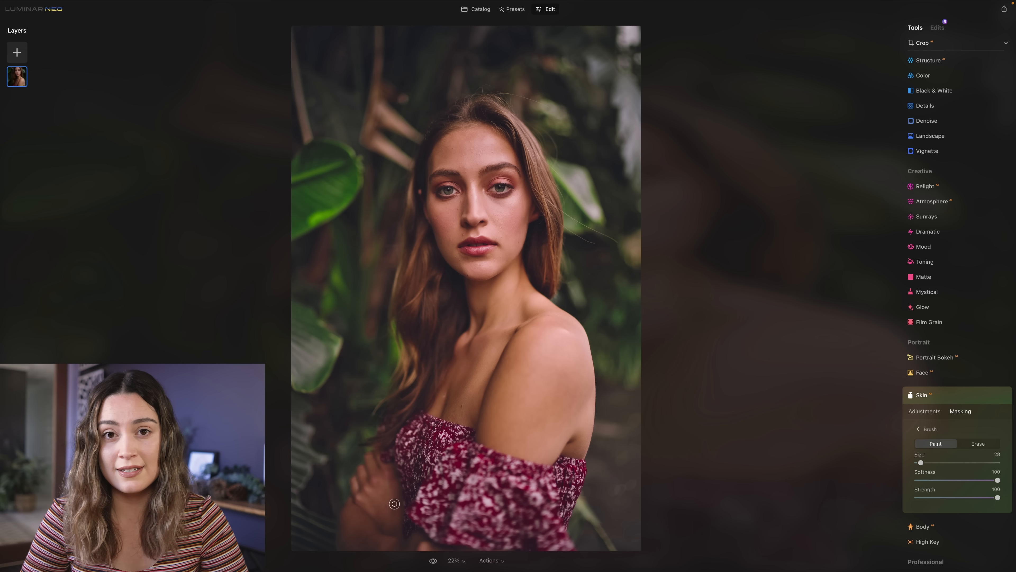
{"action": "mouse_move", "coordinate": [394, 504]}
{"action": "left_mouse_down"}
{"action": "mouse_move", "coordinate": [392, 523]}
{"action": "mouse_move", "coordinate": [388, 472]}
{"action": "mouse_move", "coordinate": [363, 499]}
{"action": "mouse_move", "coordinate": [380, 515]}
{"action": "mouse_move", "coordinate": [370, 500]}
{"action": "left_mouse_up"}
{"action": "left_click", "coordinate": [924, 411]}
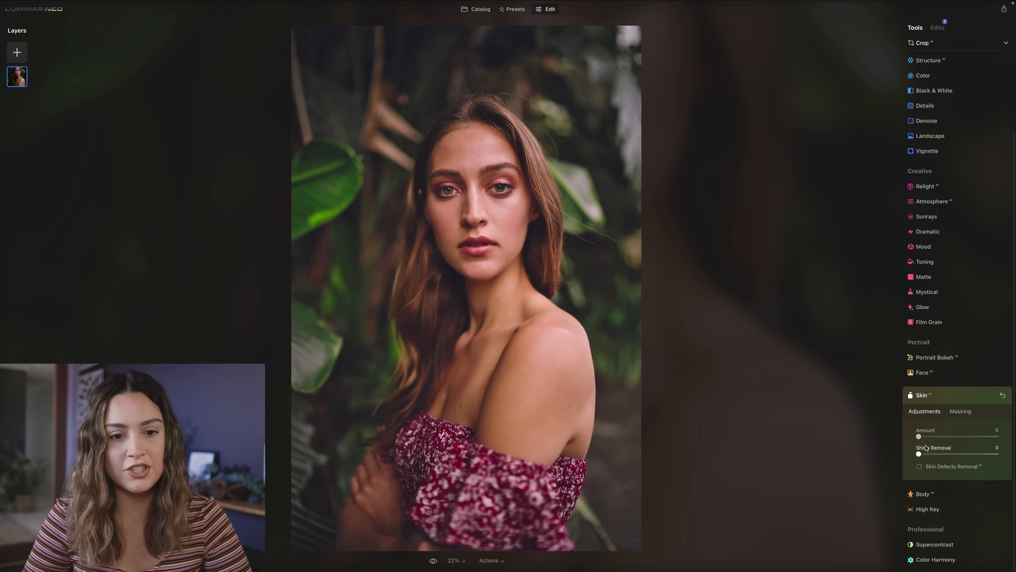
{"action": "left_click_drag", "start_coordinate": [920, 439], "coordinate": [966, 437]}
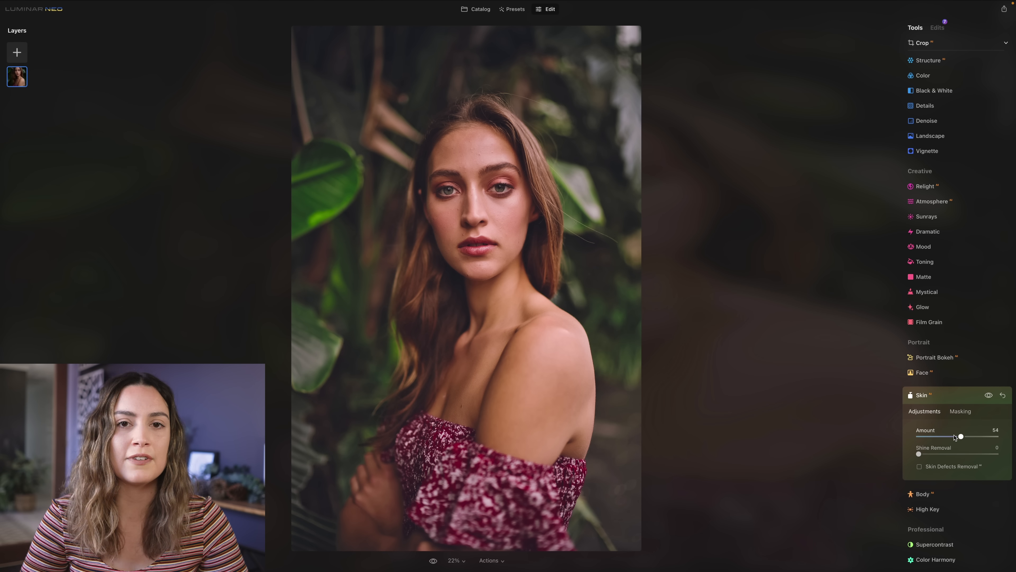
- Start the Erase tool on a close-up of the forehead and set its brush size to 14
{"action": "double_click", "coordinate": [474, 198]}
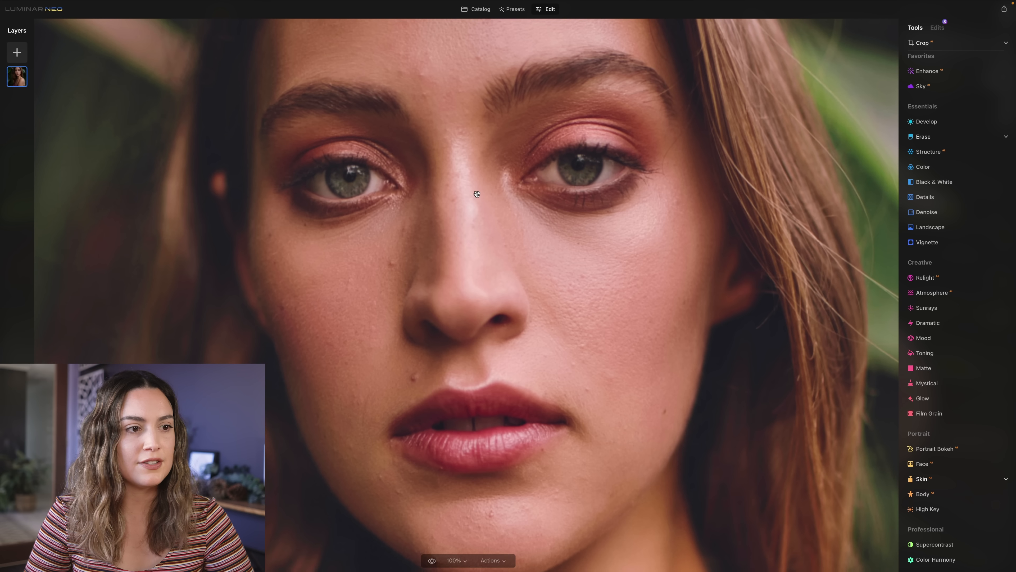
{"action": "left_click_drag", "start_coordinate": [489, 167], "coordinate": [502, 284]}
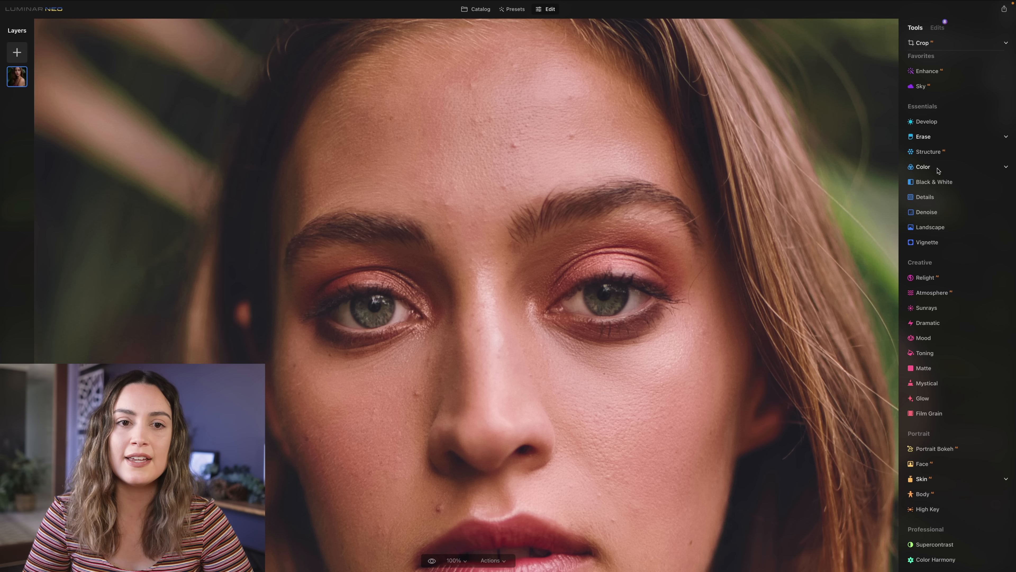
{"action": "left_click", "coordinate": [938, 139]}
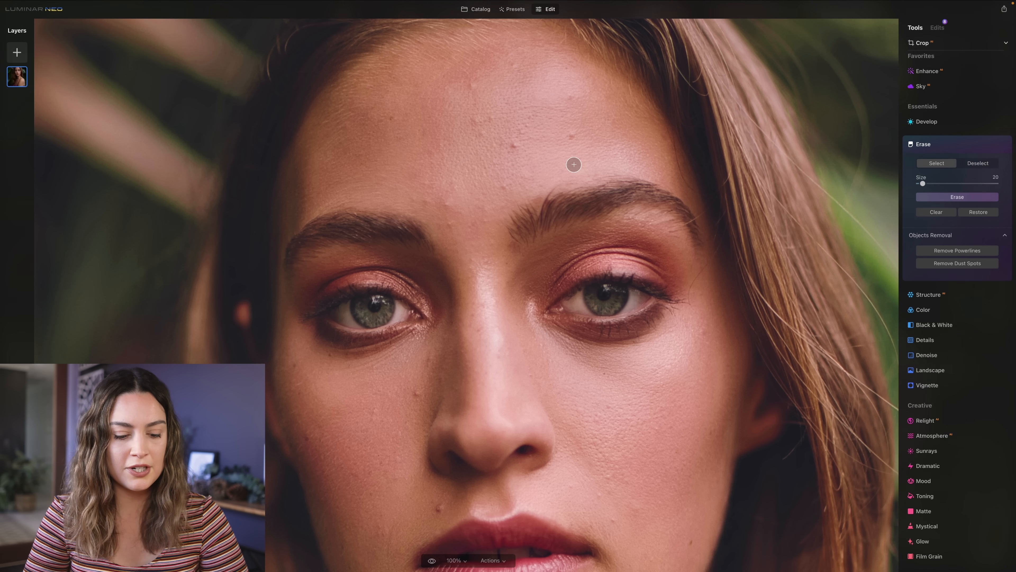
{"action": "key", "text": "bracketright"}
{"action": "key", "text": "bracketright"}
{"action": "key", "text": "bracketright"}
{"action": "key", "text": "bracketright"}
{"action": "key", "text": "bracketright"}
{"action": "key", "text": "bracketright"}
{"action": "key", "text": "bracketleft"}
{"action": "key", "text": "bracketleft"}
{"action": "key", "text": "bracketleft"}
{"action": "key", "text": "bracketright"}
{"action": "key", "text": "bracketright"}
{"action": "key", "text": "bracketright"}
{"action": "key", "text": "bracketright"}
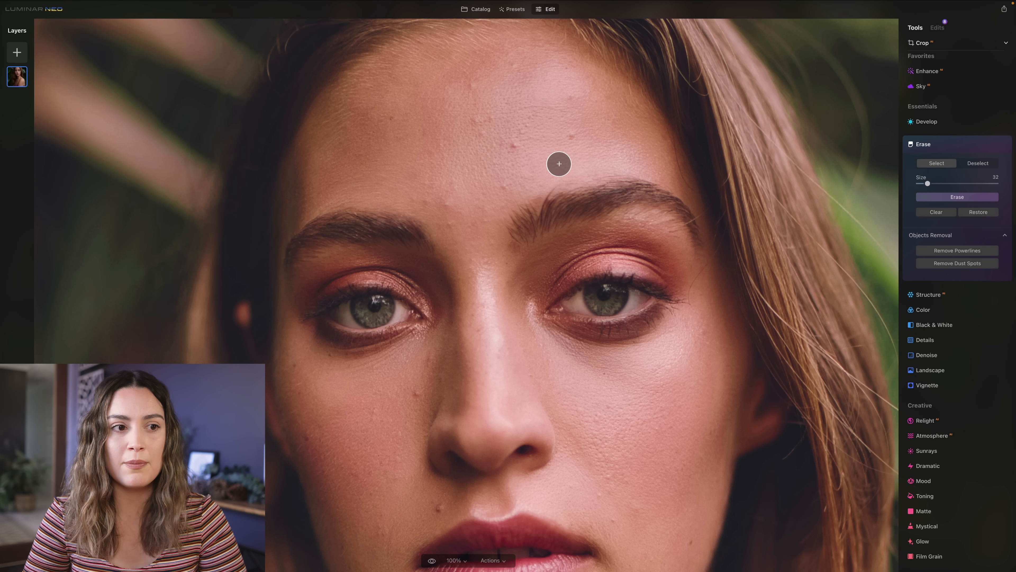
{"action": "key", "text": "bracketleft"}
{"action": "key", "text": "bracketleft"}
{"action": "key", "text": "bracketleft"}
{"action": "key", "text": "bracketleft"}
{"action": "key", "text": "bracketleft"}
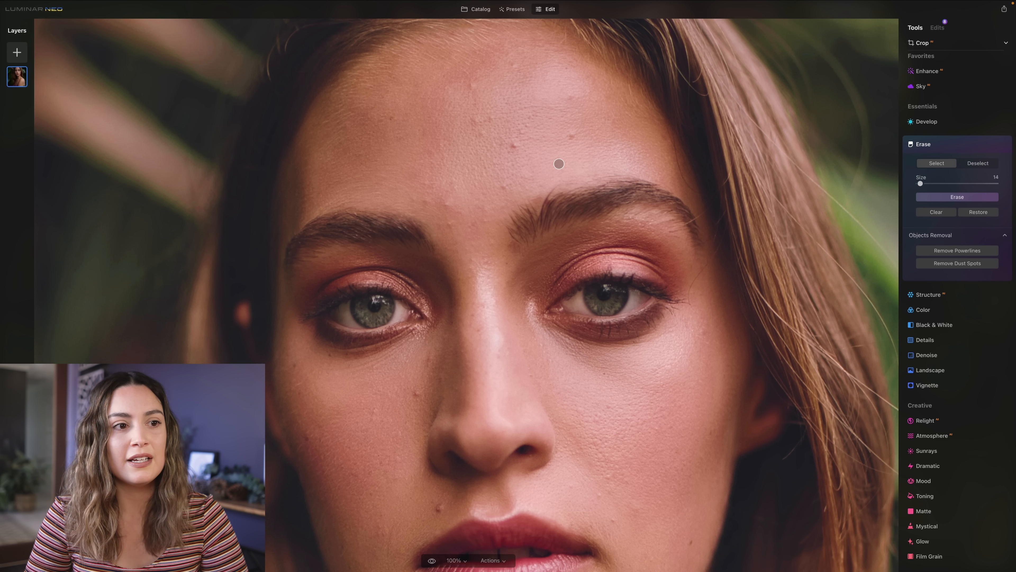
- Mark the larger blemishes on the forehead and above the brows and erase them
{"action": "left_click", "coordinate": [573, 135]}
{"action": "left_click", "coordinate": [427, 201]}
{"action": "left_click", "coordinate": [447, 204]}
{"action": "left_click", "coordinate": [449, 224]}
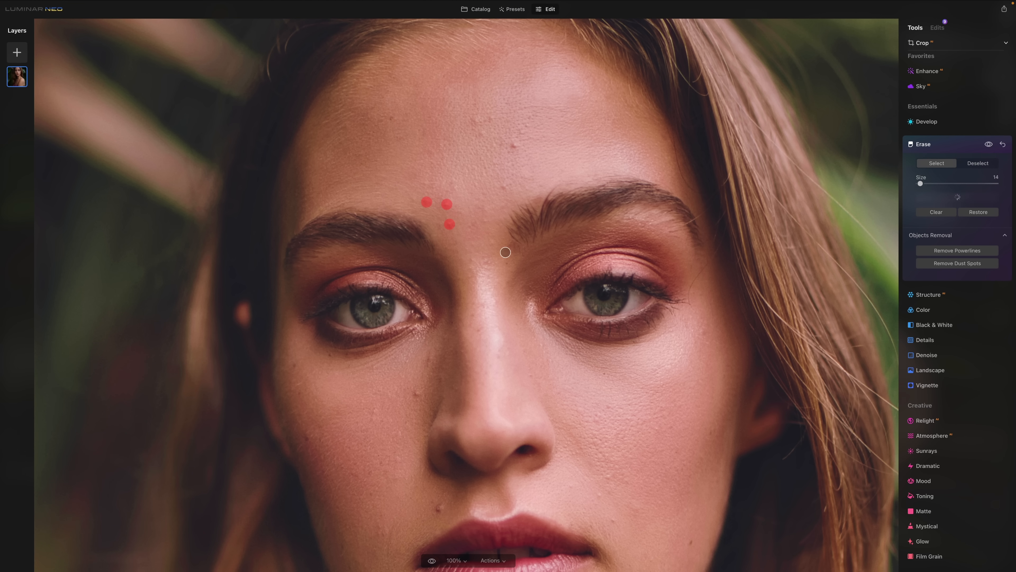
{"action": "left_click", "coordinate": [484, 220]}
{"action": "left_click", "coordinate": [503, 188]}
{"action": "left_click", "coordinate": [483, 133]}
{"action": "left_click", "coordinate": [515, 146]}
{"action": "left_click", "coordinate": [957, 196]}
- Erase the small leftover spots in the middle of the forehead with a size 10 brush
{"action": "key", "text": "bracketleft"}
{"action": "left_click", "coordinate": [523, 132]}
{"action": "left_click", "coordinate": [526, 127]}
{"action": "left_click", "coordinate": [490, 119]}
{"action": "left_click", "coordinate": [478, 121]}
{"action": "left_click", "coordinate": [957, 197]}
- Mark the small spots on the bridge of the nose between the eyebrows and erase them
{"action": "left_click", "coordinate": [472, 268]}
{"action": "left_click", "coordinate": [471, 259]}
{"action": "left_click", "coordinate": [488, 261]}
{"action": "left_click", "coordinate": [492, 243]}
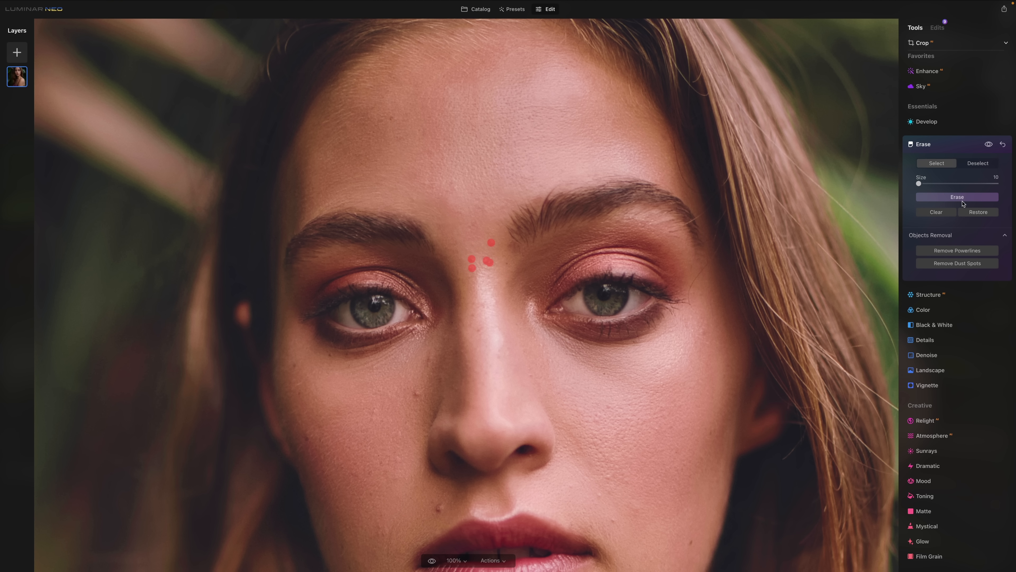
{"action": "left_click", "coordinate": [960, 198]}
- Erase the marks beside the nose and the spot above the upper lip, enlarging the brush to 16 for the lip spot
{"action": "scroll", "coordinate": [466, 280], "scroll_direction": "down", "scroll_amount": 5}
{"action": "left_click_drag", "start_coordinate": [431, 227], "coordinate": [433, 209]}
{"action": "left_click", "coordinate": [958, 197]}
{"action": "key", "text": "bracketright"}
{"action": "left_click", "coordinate": [444, 239]}
{"action": "key", "text": "bracketleft"}
{"action": "left_click", "coordinate": [459, 249]}
{"action": "key", "text": "bracketright"}
{"action": "left_click", "coordinate": [442, 368]}
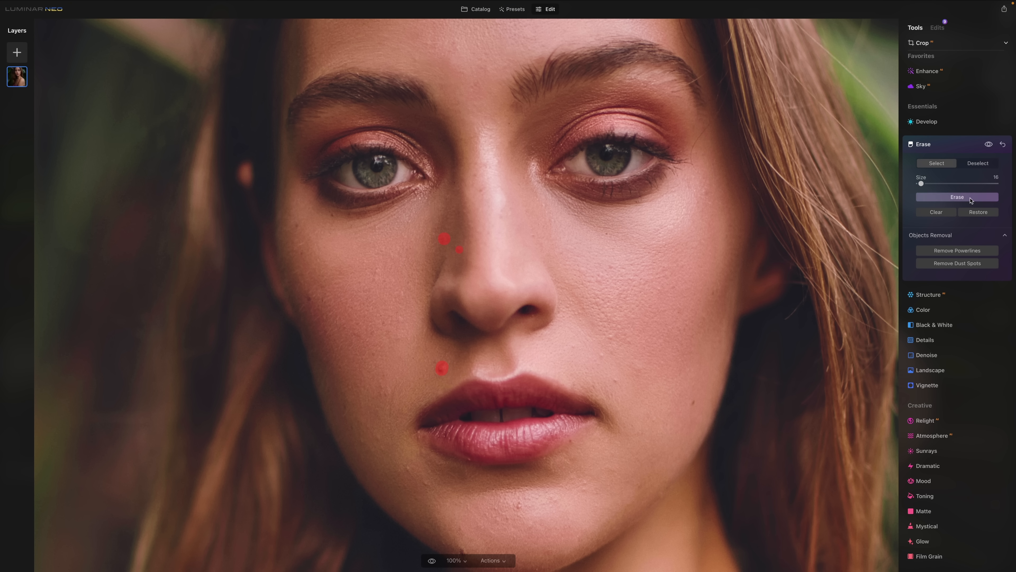
{"action": "left_click", "coordinate": [971, 200]}
- Erase the small blemishes on the lower cheek and jaw with a smaller brush
{"action": "scroll", "coordinate": [466, 280], "scroll_direction": "down", "scroll_amount": 4}
{"action": "key", "text": "bracketleft"}
{"action": "left_click", "coordinate": [371, 215]}
{"action": "left_click", "coordinate": [348, 335]}
{"action": "left_click", "coordinate": [342, 346]}
{"action": "left_click", "coordinate": [352, 345]}
{"action": "left_click", "coordinate": [332, 338]}
{"action": "left_click", "coordinate": [955, 198]}
- Erase the remaining spots around the chin and mouth, using a size 16 brush for the last ones
{"action": "left_click", "coordinate": [399, 383]}
{"action": "left_click", "coordinate": [489, 404]}
{"action": "left_click", "coordinate": [930, 197]}
{"action": "key", "text": "bracketright"}
{"action": "left_click", "coordinate": [554, 384]}
{"action": "left_click", "coordinate": [586, 277]}
{"action": "left_click", "coordinate": [575, 245]}
{"action": "left_click", "coordinate": [930, 198]}
{"action": "left_click", "coordinate": [543, 244]}
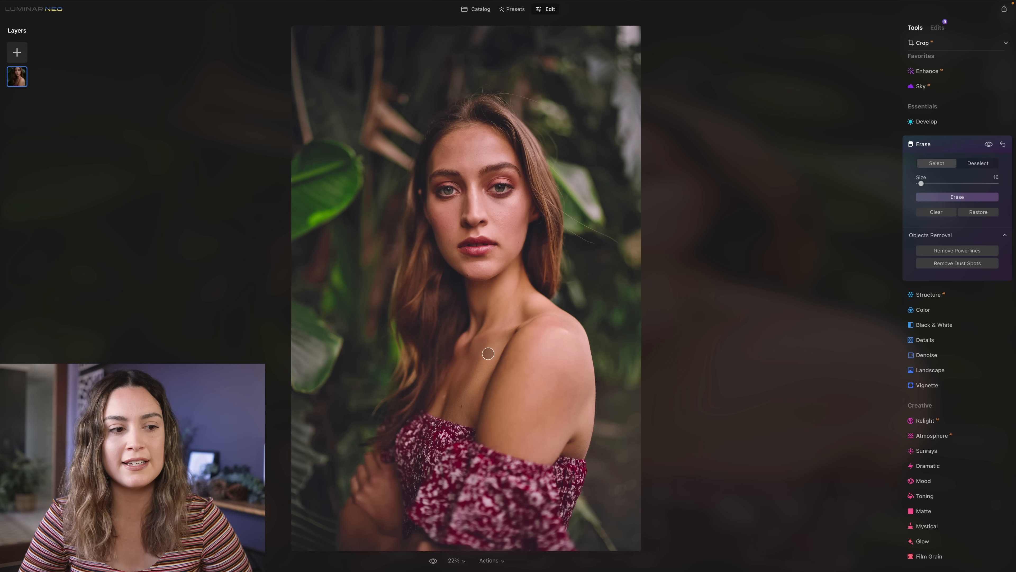
- Paint a new Develop mask over the skin above the neckline with a fully soft brush at strength 48
{"action": "left_click", "coordinate": [931, 123]}
{"action": "left_click", "coordinate": [959, 128]}
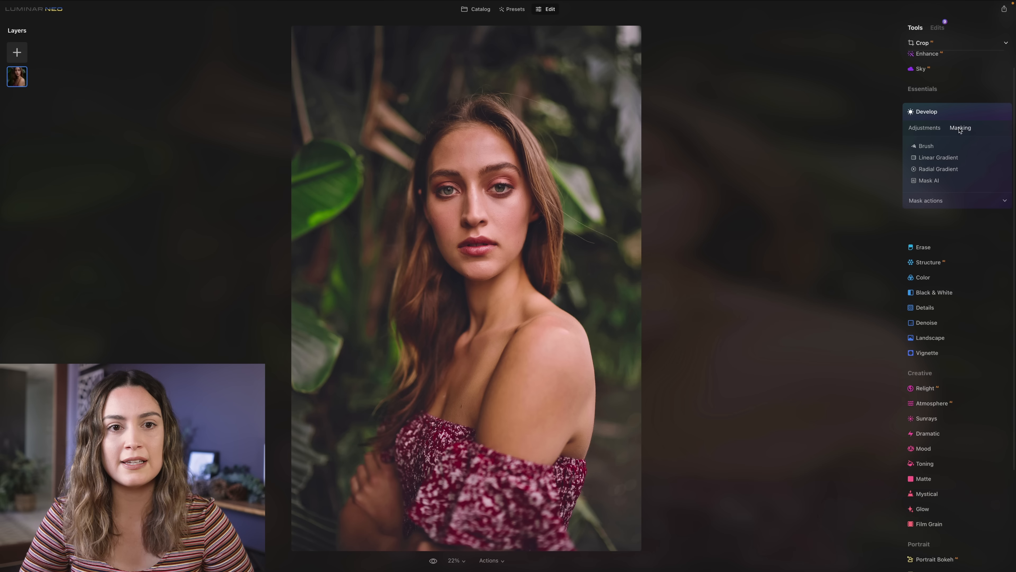
{"action": "left_click", "coordinate": [925, 147]}
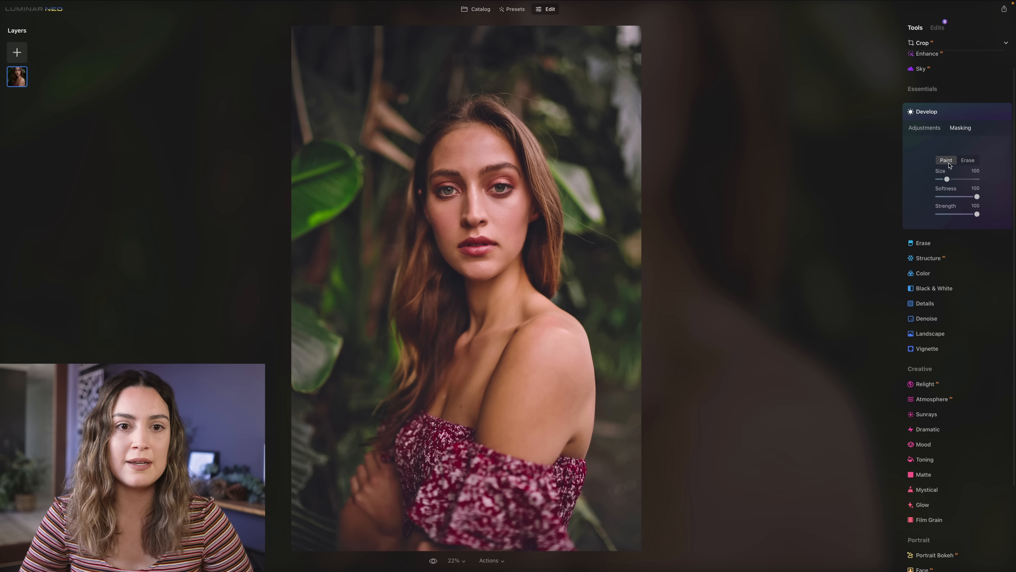
{"action": "key", "text": "space"}
{"action": "left_click", "coordinate": [479, 398]}
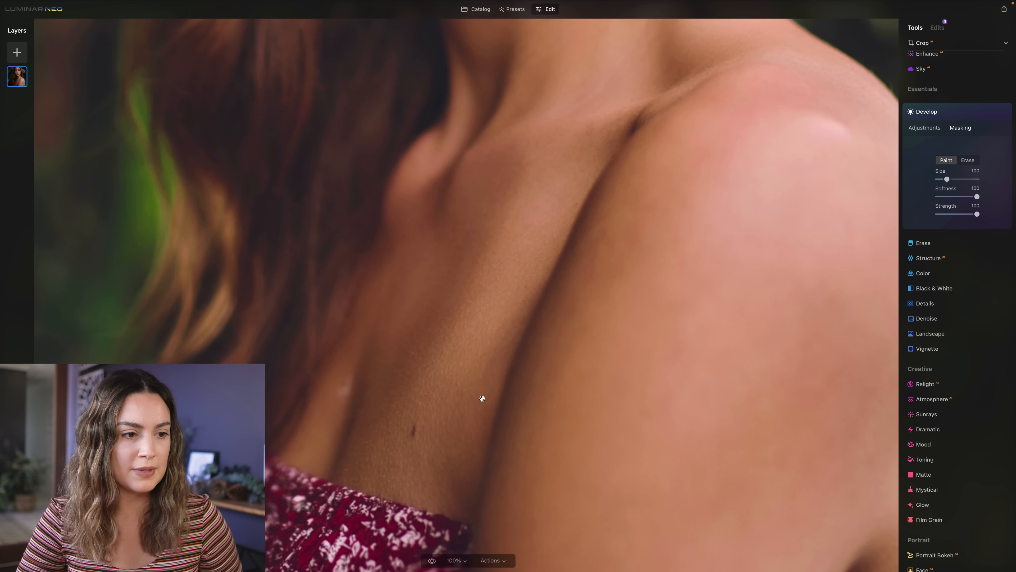
{"action": "scroll", "coordinate": [482, 355], "scroll_direction": "up", "scroll_amount": 3}
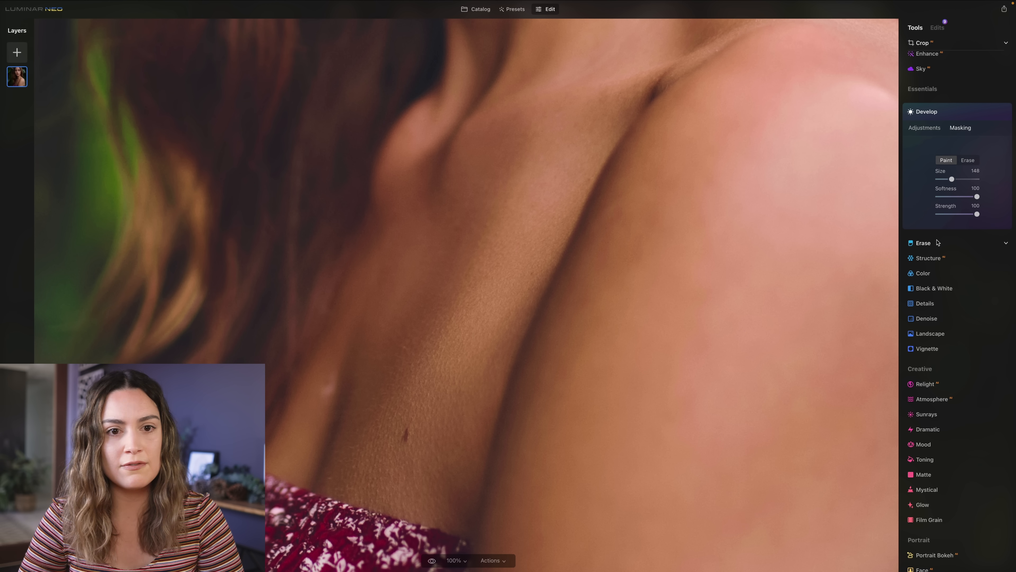
{"action": "left_click_drag", "start_coordinate": [975, 215], "coordinate": [957, 214]}
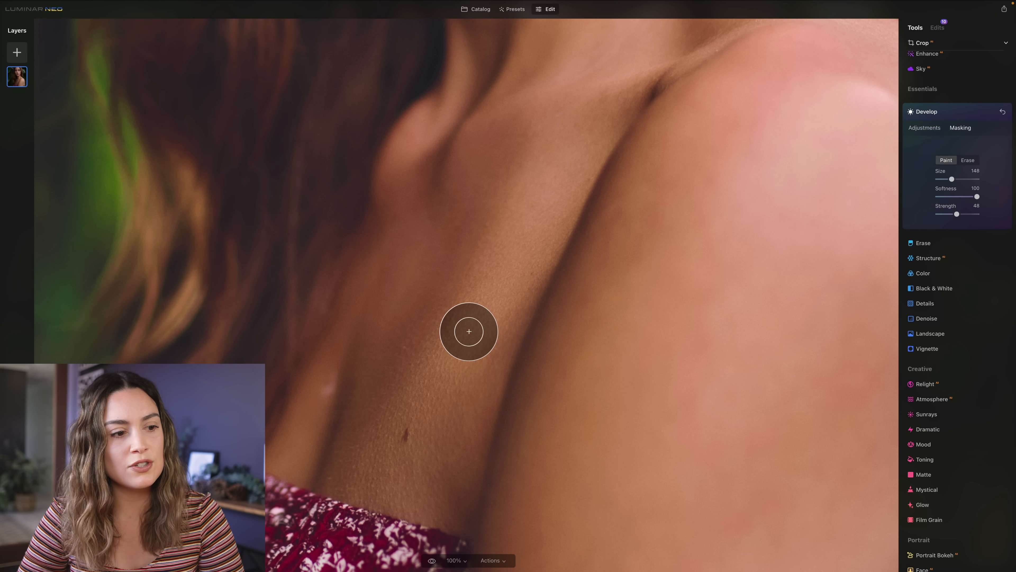
{"action": "mouse_move", "coordinate": [398, 484]}
{"action": "left_mouse_down"}
{"action": "mouse_move", "coordinate": [560, 152]}
{"action": "mouse_move", "coordinate": [554, 131]}
{"action": "mouse_move", "coordinate": [568, 130]}
{"action": "mouse_move", "coordinate": [523, 257]}
{"action": "mouse_move", "coordinate": [425, 424]}
{"action": "left_mouse_up"}
{"action": "key", "text": "space"}
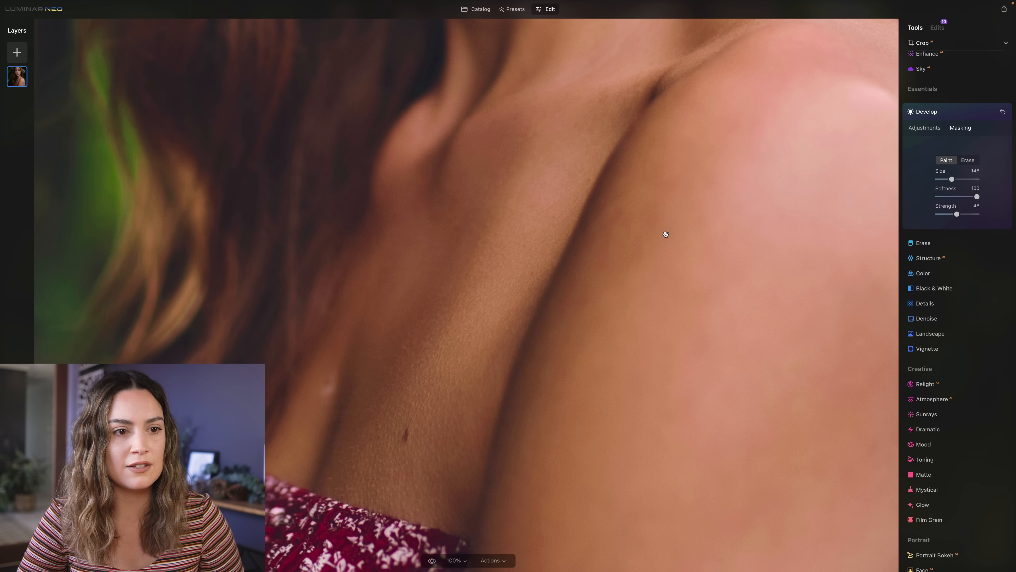
{"action": "left_click", "coordinate": [666, 234]}
- Darken the masked chest area by pulling down the main tone curve, and shape the blue channel curve
{"action": "left_click", "coordinate": [924, 127]}
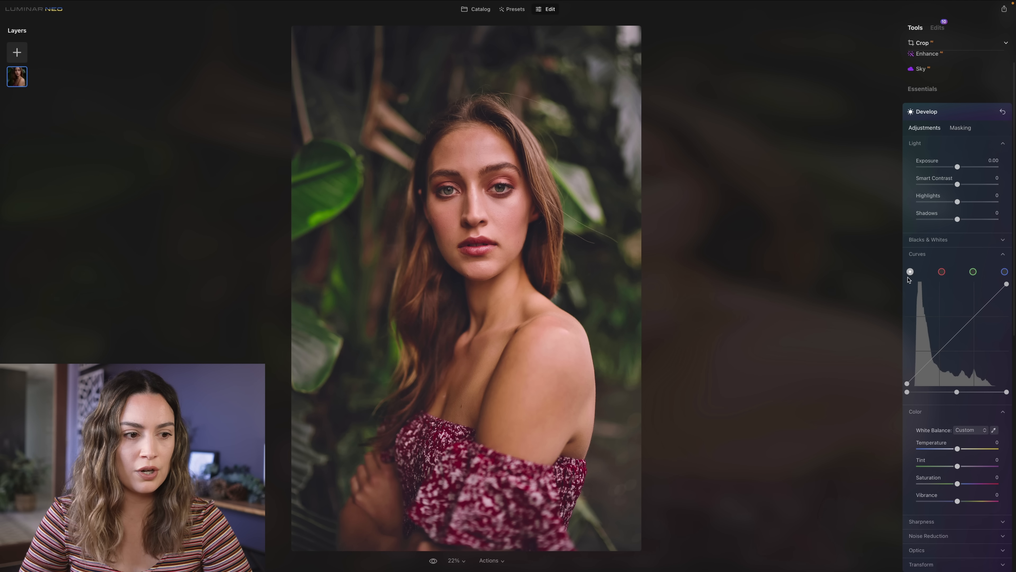
{"action": "left_click_drag", "start_coordinate": [940, 351], "coordinate": [940, 359]}
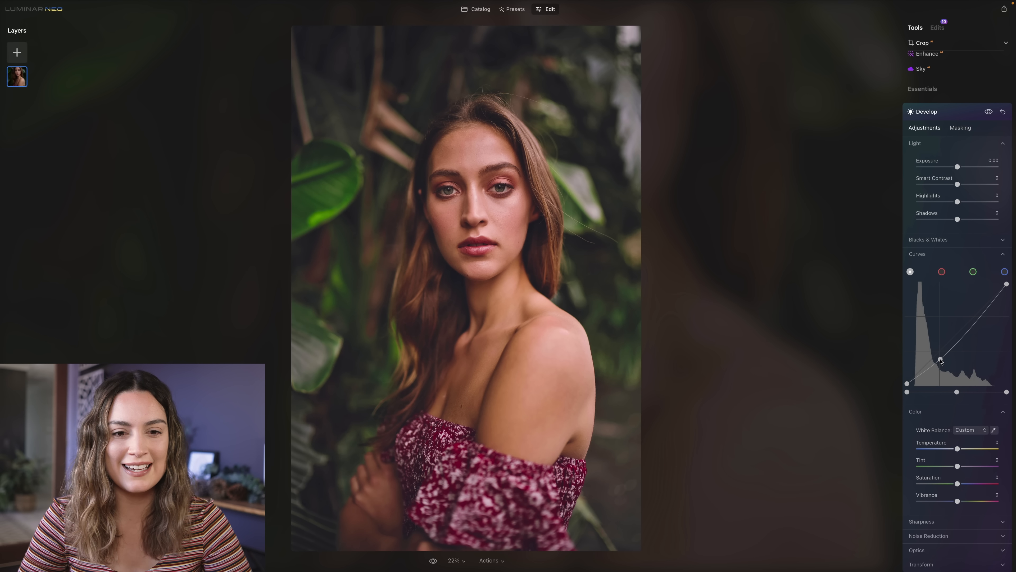
{"action": "left_click_drag", "start_coordinate": [983, 314], "coordinate": [982, 318]}
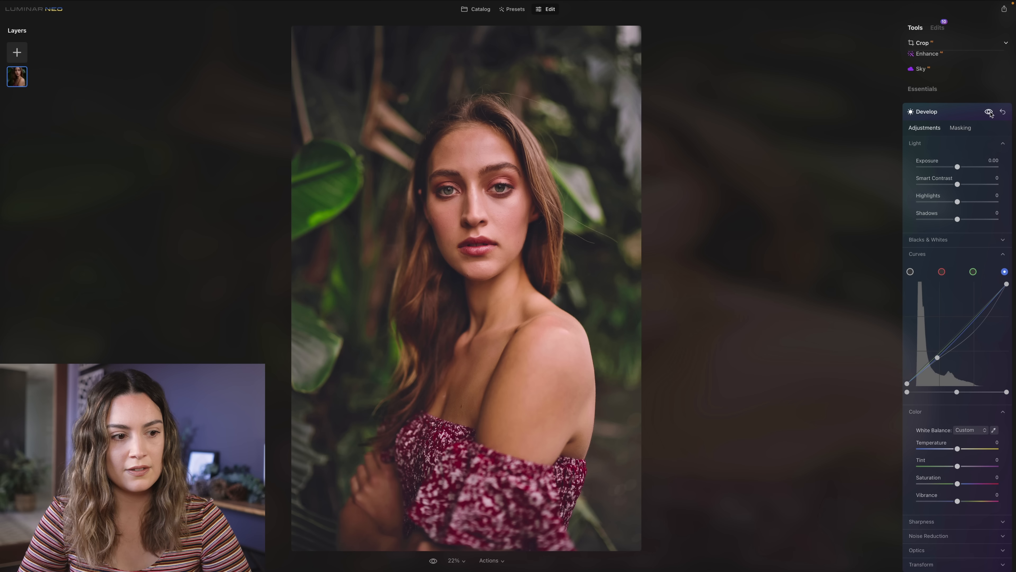
- Compare the portrait with and without the masked curve adjustment, and close the Develop tool
{"action": "left_click", "coordinate": [990, 112]}
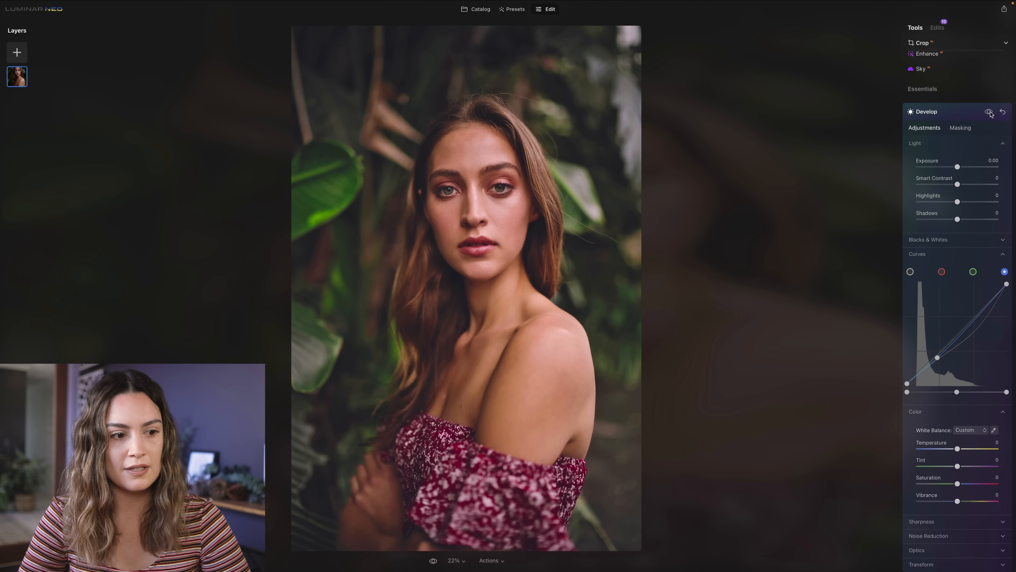
{"action": "left_click", "coordinate": [990, 113]}
{"action": "left_click", "coordinate": [991, 112]}
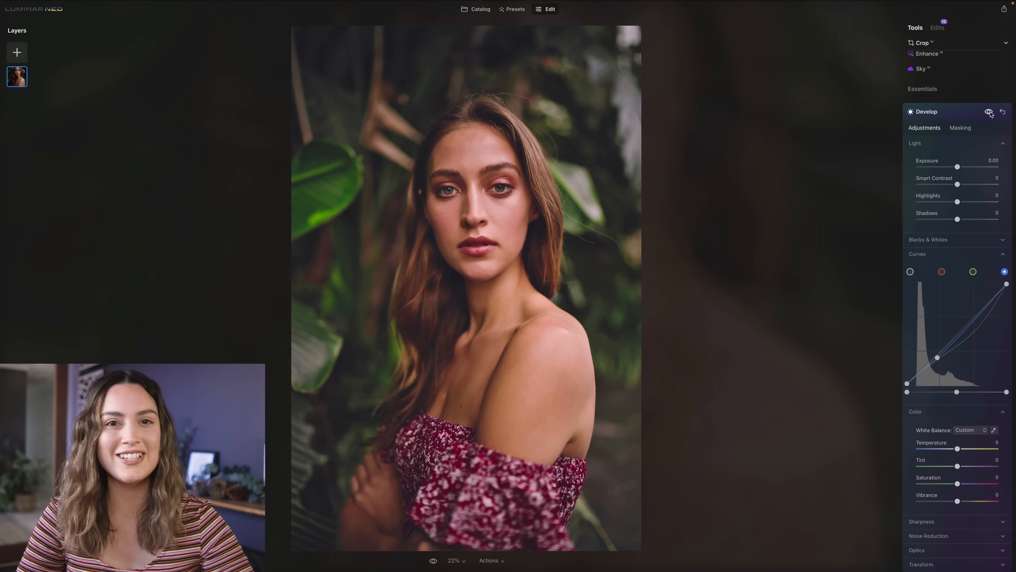
{"action": "left_click", "coordinate": [991, 112]}
{"action": "left_click", "coordinate": [990, 112]}
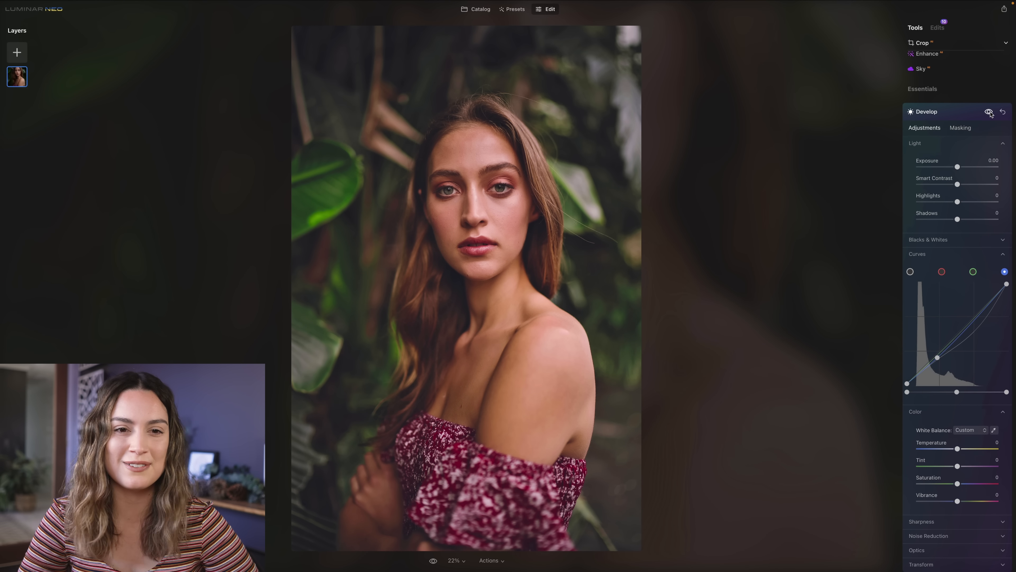
{"action": "left_click", "coordinate": [962, 115]}
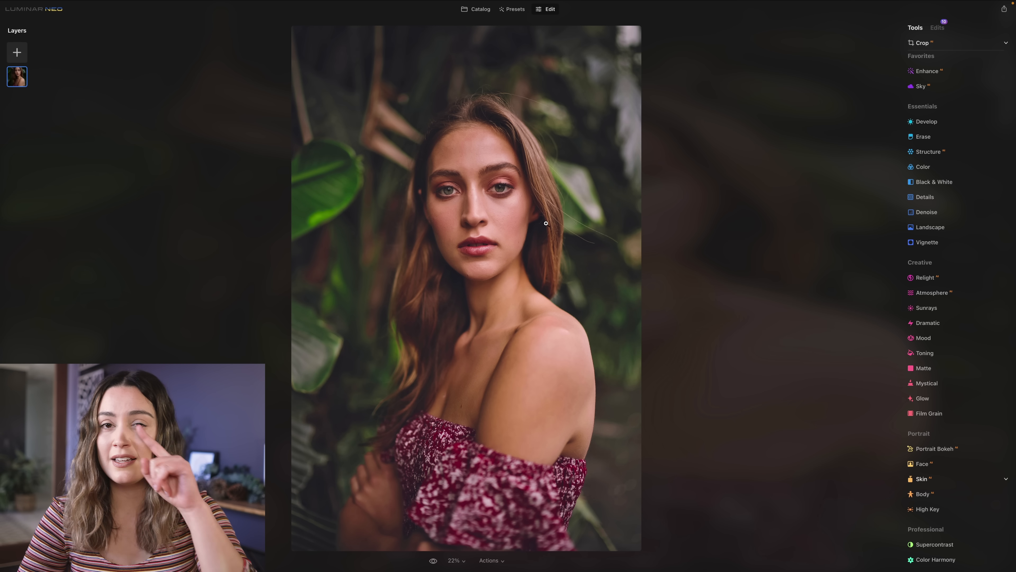
- Paint a new Develop mask under the woman's left eye with a fully soft size 28 brush at strength 22
{"action": "left_click", "coordinate": [500, 210]}
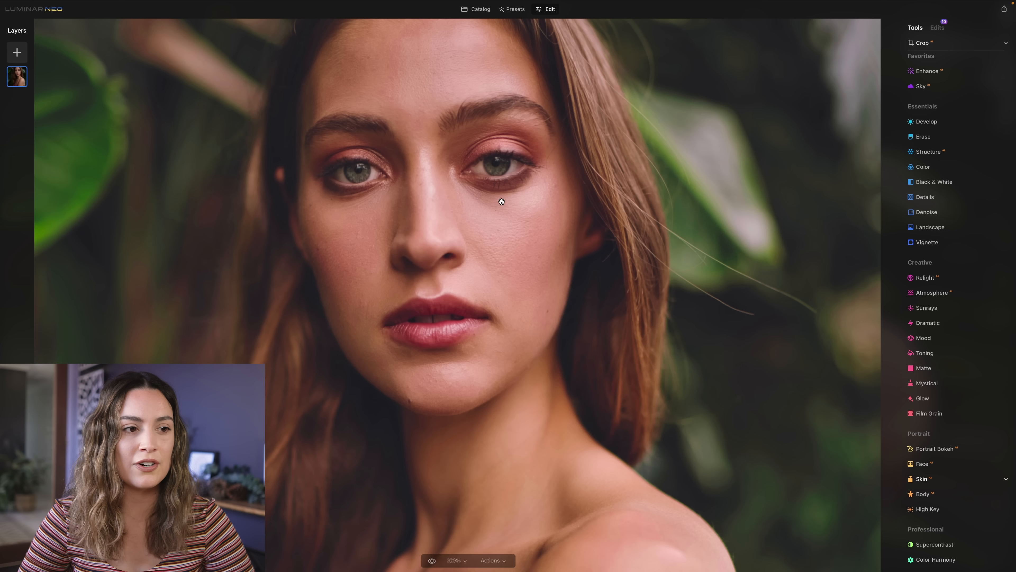
{"action": "left_click", "coordinate": [928, 122]}
{"action": "left_click", "coordinate": [961, 128]}
{"action": "left_click", "coordinate": [926, 149]}
{"action": "left_click_drag", "start_coordinate": [967, 214], "coordinate": [935, 214]}
{"action": "key", "text": "bracketleft"}
{"action": "key", "text": "bracketleft"}
{"action": "key", "text": "bracketright"}
{"action": "key", "text": "bracketleft"}
{"action": "key", "text": "bracketleft"}
{"action": "mouse_move", "coordinate": [515, 203]}
{"action": "left_mouse_down"}
{"action": "mouse_move", "coordinate": [457, 175]}
{"action": "mouse_move", "coordinate": [545, 210]}
{"action": "mouse_move", "coordinate": [551, 220]}
{"action": "mouse_move", "coordinate": [506, 215]}
{"action": "mouse_move", "coordinate": [556, 241]}
{"action": "left_mouse_up"}
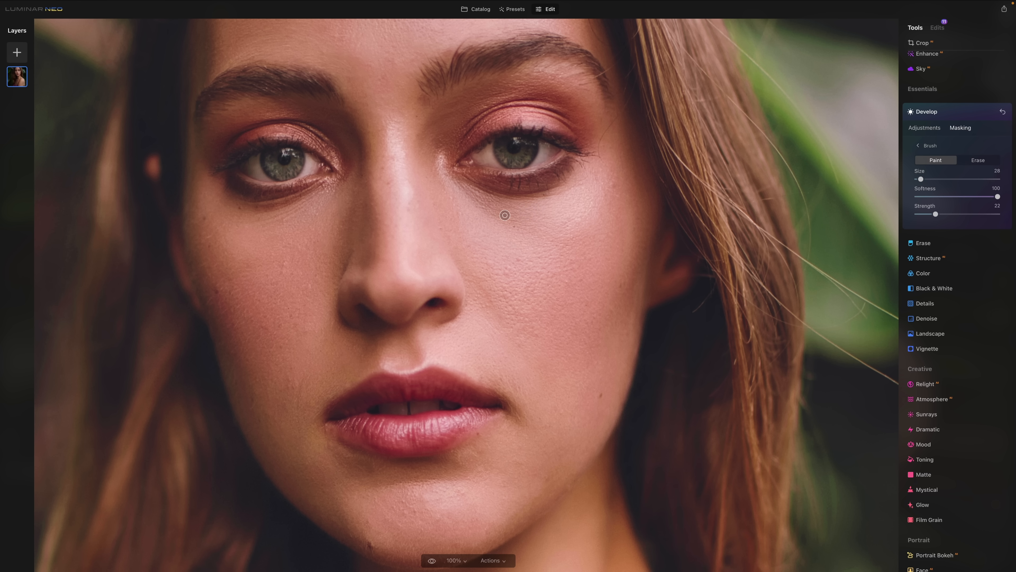
- Brighten the masked under-eye area by raising the shadow end of the main tone curve
{"action": "left_click", "coordinate": [923, 128]}
{"action": "double_click", "coordinate": [840, 300]}
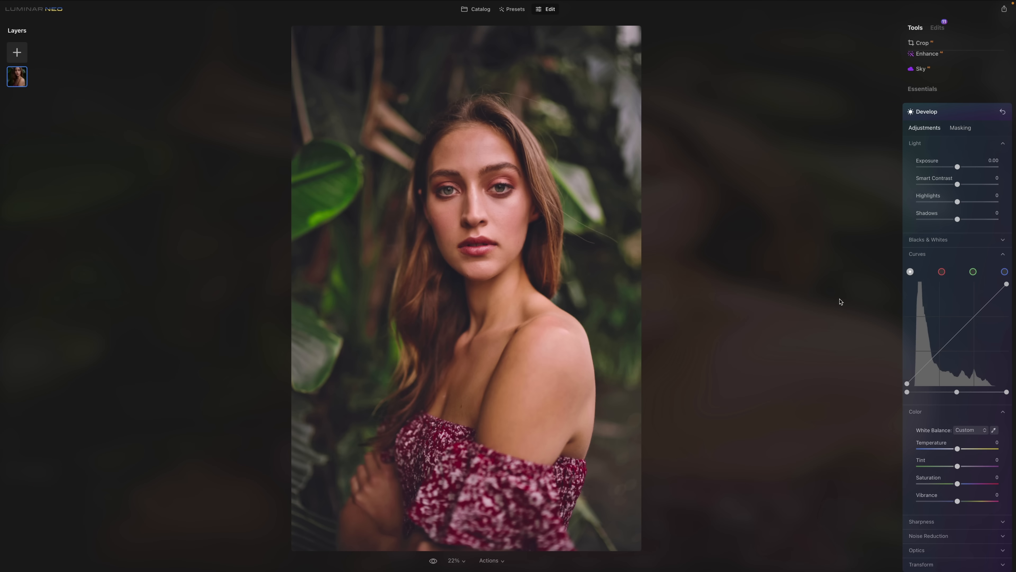
{"action": "left_click_drag", "start_coordinate": [916, 375], "coordinate": [916, 369]}
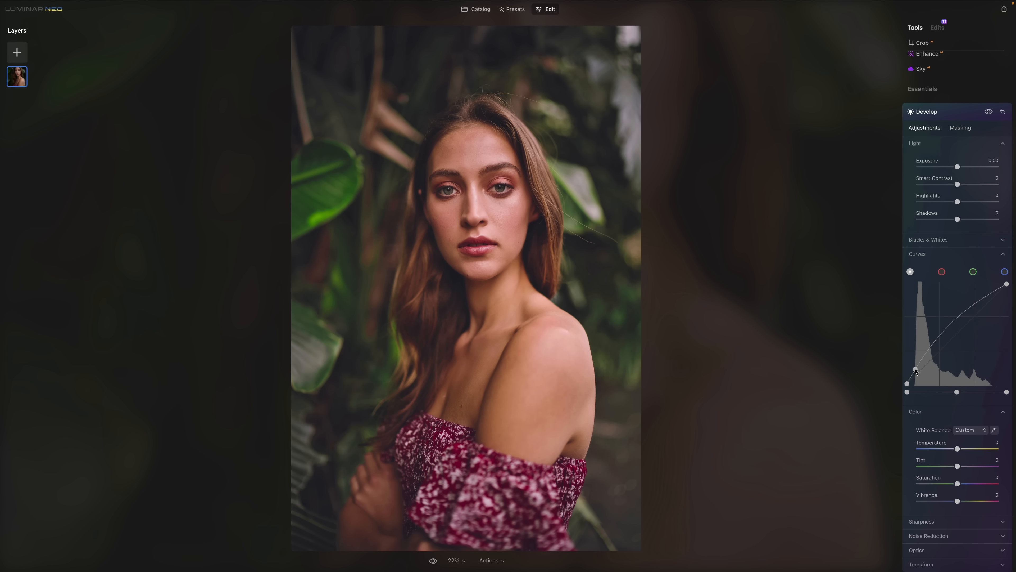
- Extend the mask under the woman's left eye with a size 76 brush at strength 12, and compare before and after
{"action": "double_click", "coordinate": [501, 209]}
{"action": "double_click", "coordinate": [500, 209]}
{"action": "double_click", "coordinate": [501, 209]}
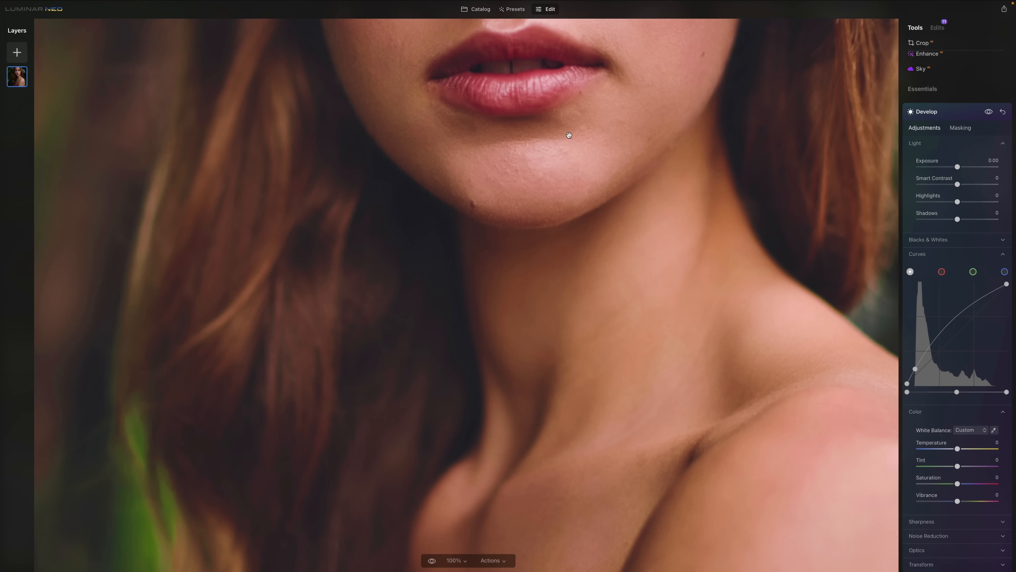
{"action": "left_click_drag", "start_coordinate": [784, 64], "coordinate": [718, 320]}
{"action": "left_click", "coordinate": [960, 127]}
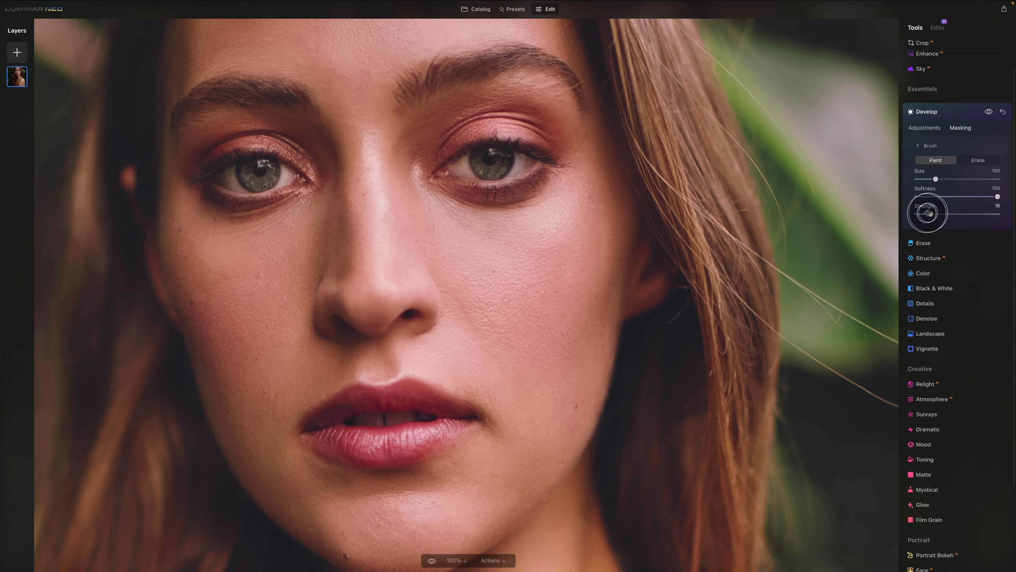
{"action": "left_click_drag", "start_coordinate": [495, 231], "coordinate": [429, 195]}
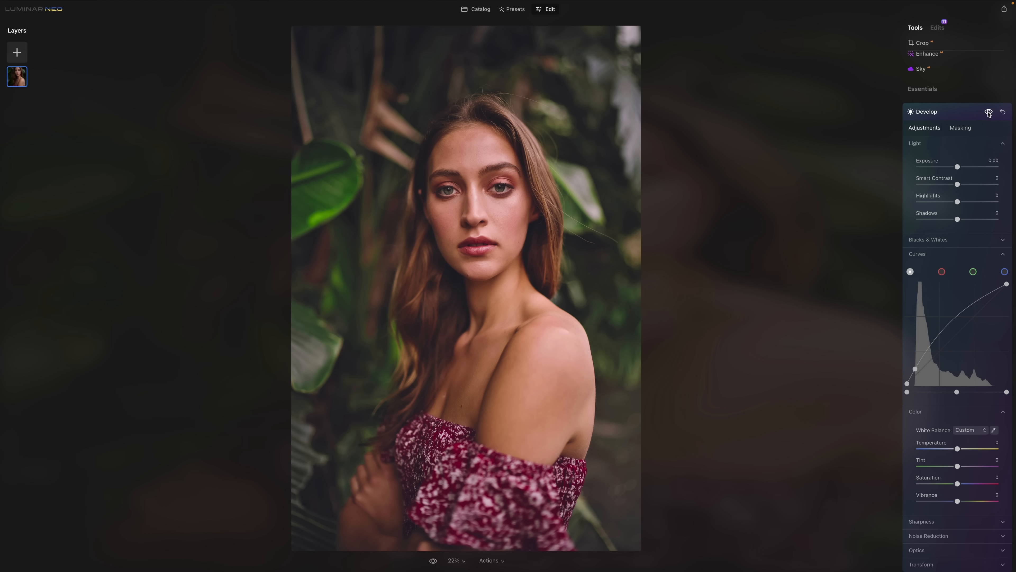
{"action": "left_click", "coordinate": [989, 112]}
{"action": "left_click", "coordinate": [989, 112]}
{"action": "left_click", "coordinate": [940, 118]}
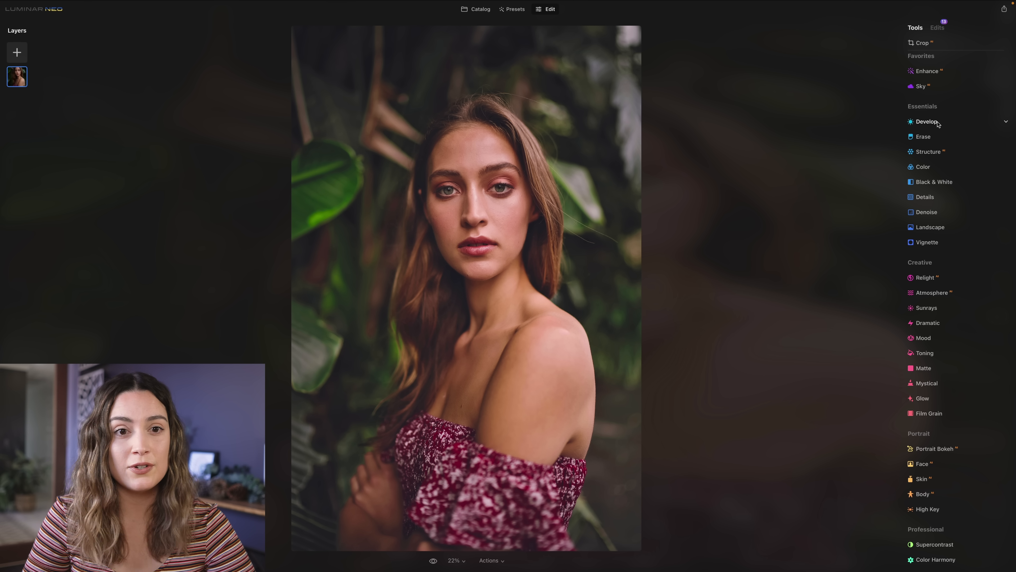
- Reopen the original raw Develop edit from the edit history and set its Highlights to -51
{"action": "left_click", "coordinate": [927, 122]}
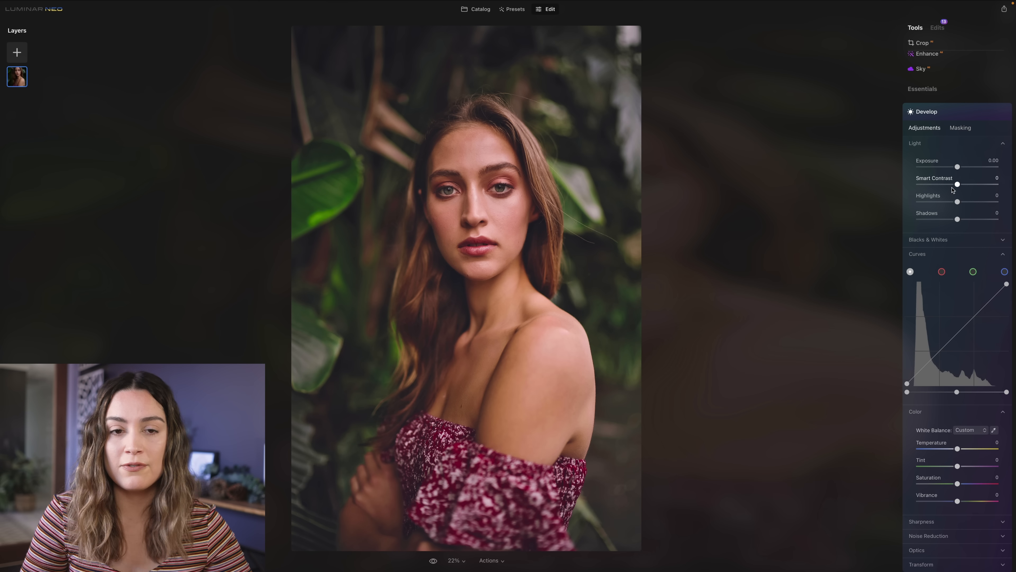
{"action": "scroll", "coordinate": [955, 287], "scroll_direction": "down", "scroll_amount": 2}
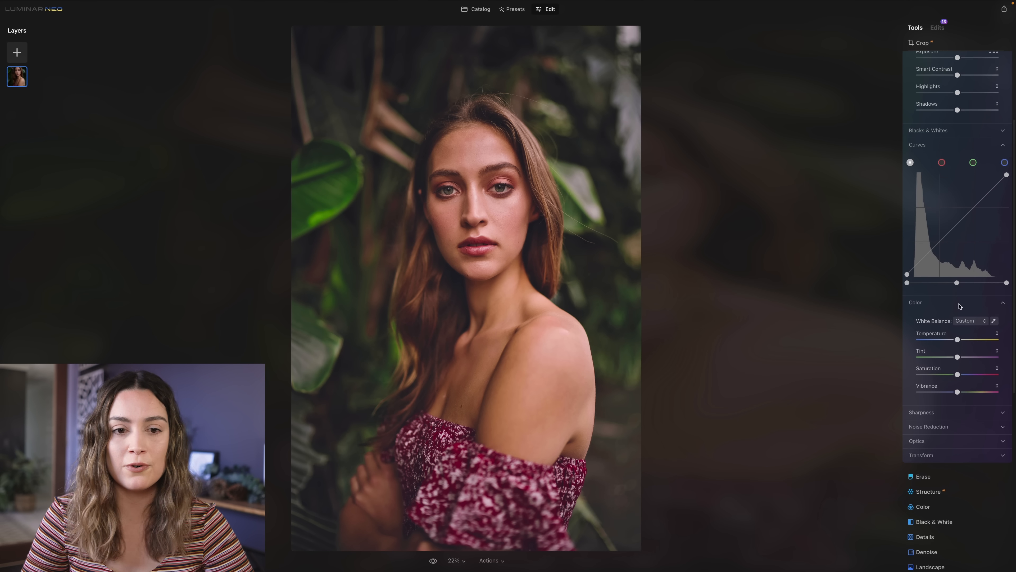
{"action": "scroll", "coordinate": [956, 296], "scroll_direction": "up", "scroll_amount": 3}
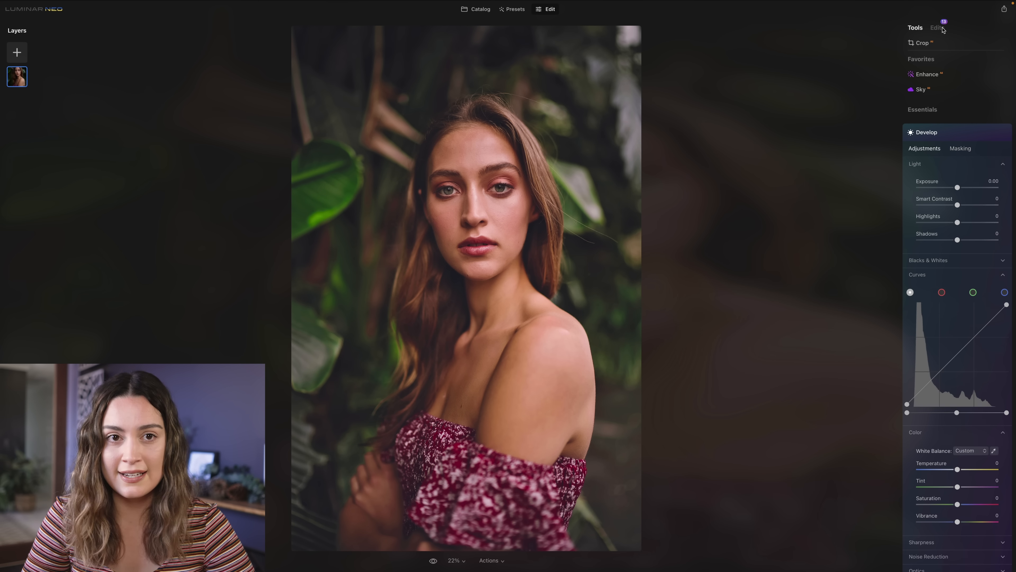
{"action": "left_click", "coordinate": [942, 28]}
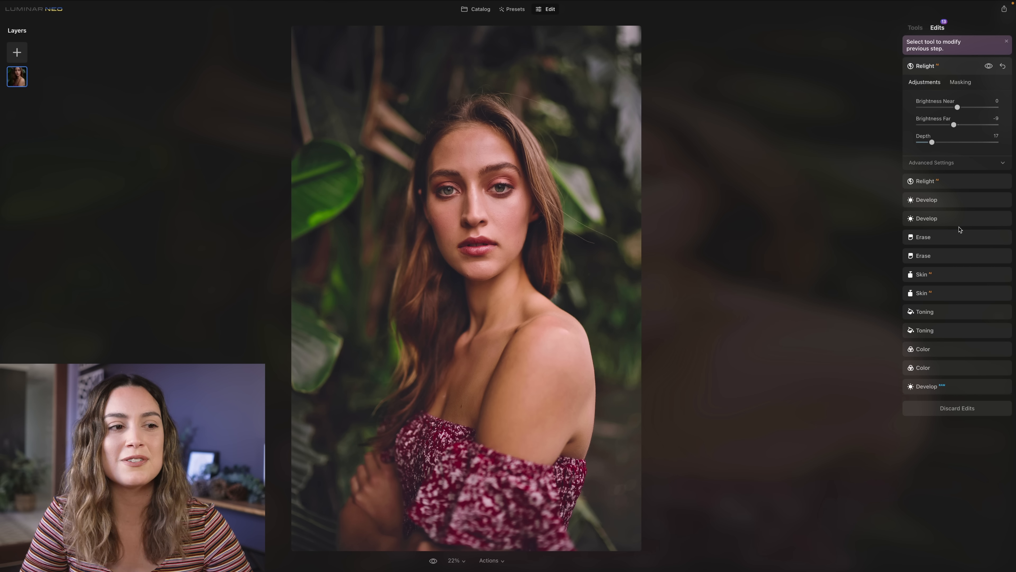
{"action": "left_click", "coordinate": [943, 387]}
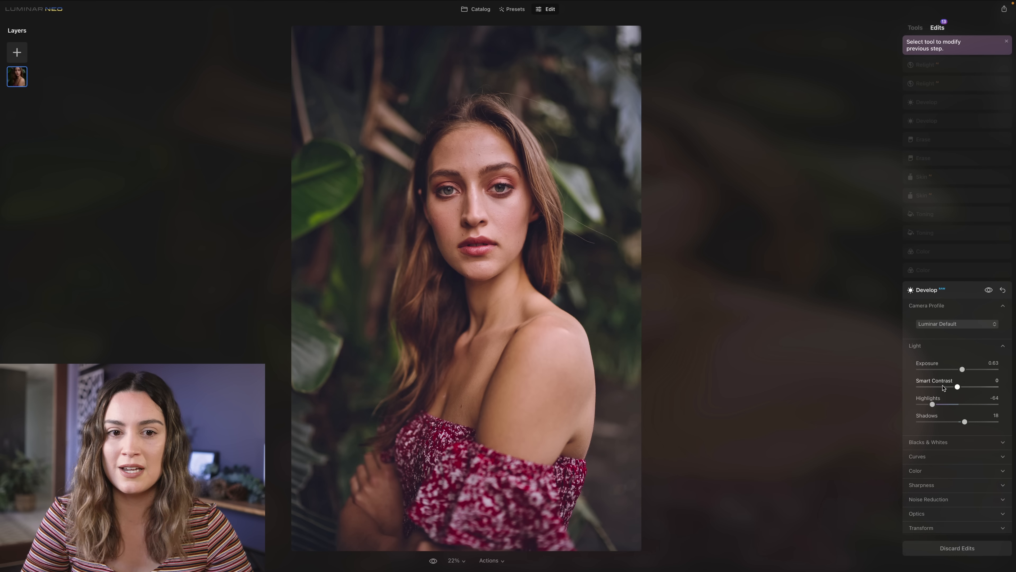
{"action": "left_click_drag", "start_coordinate": [939, 406], "coordinate": [943, 406]}
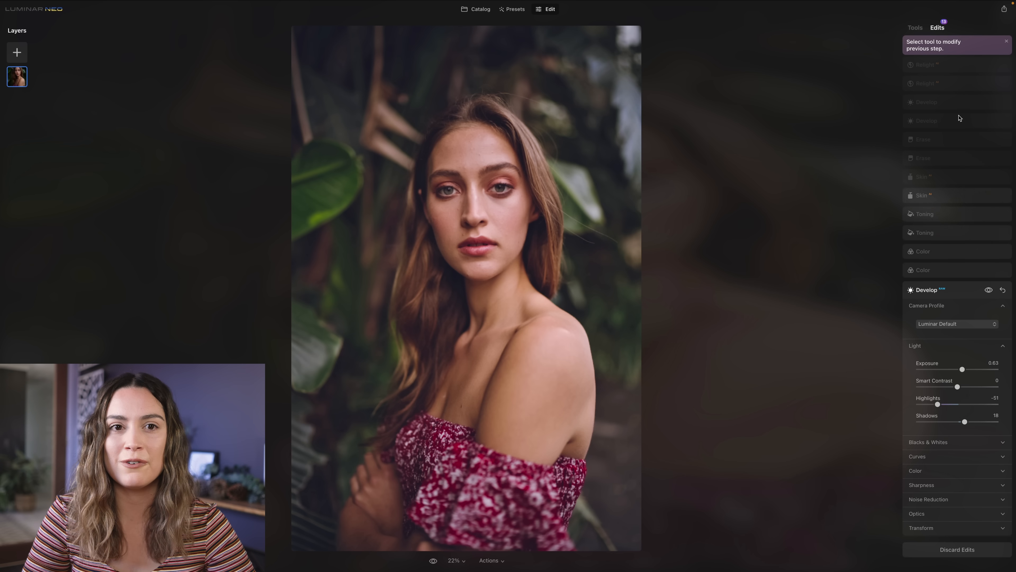
{"action": "left_click", "coordinate": [916, 28]}
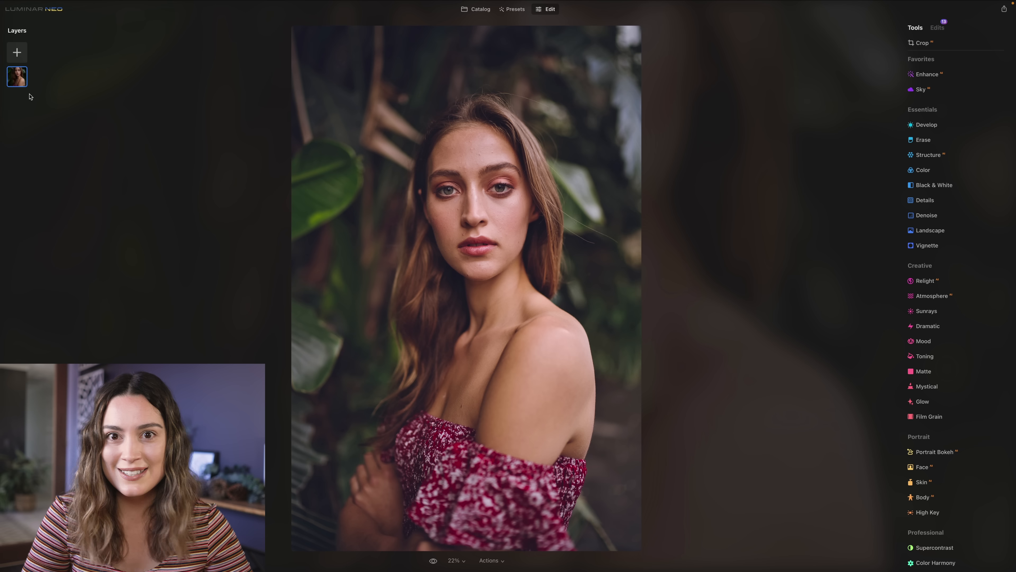
- Add a dust-and-scratches overlay from the Light Leaks collection as a new layer
{"action": "left_click", "coordinate": [17, 53]}
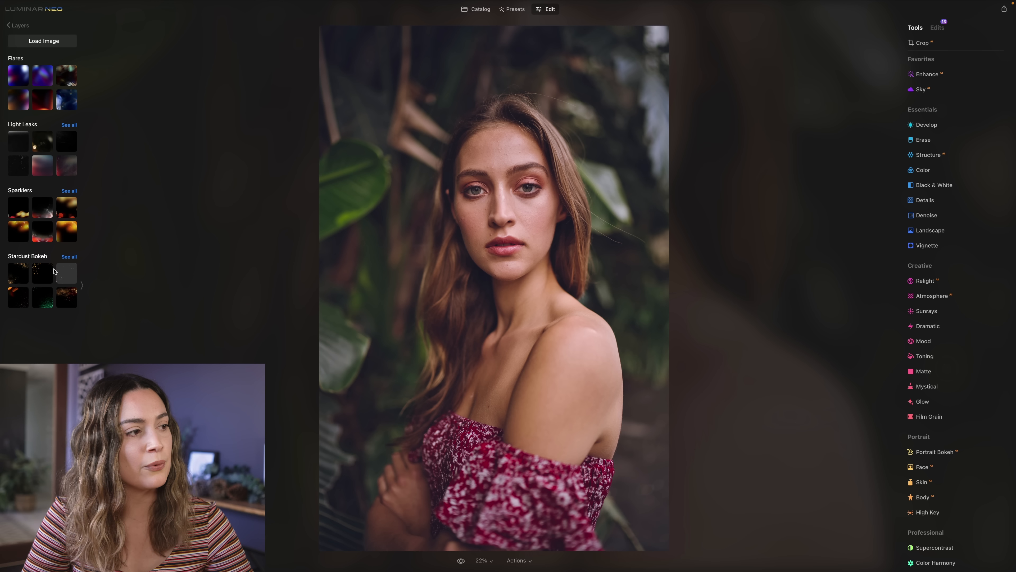
{"action": "left_click", "coordinate": [66, 125]}
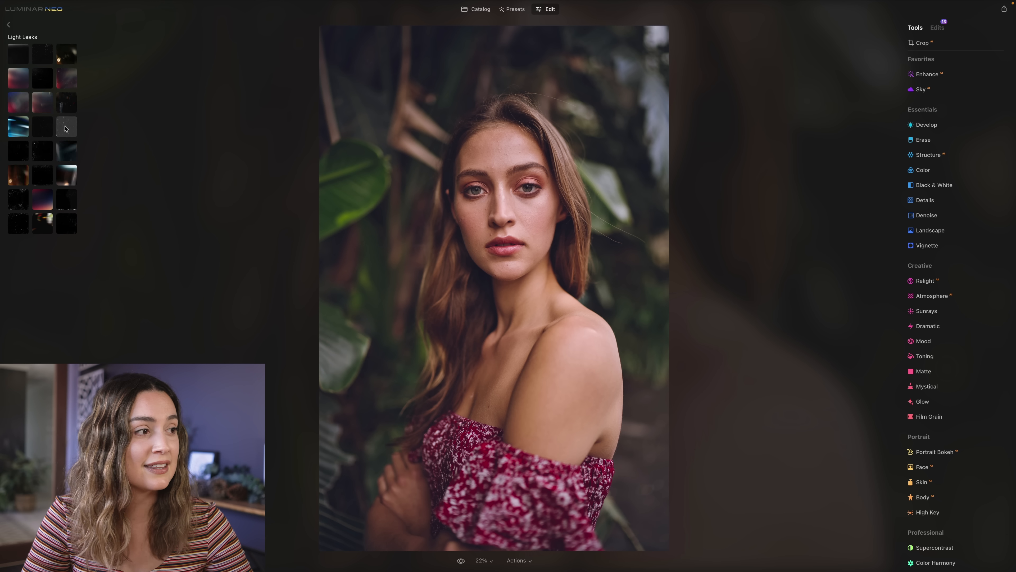
{"action": "left_click", "coordinate": [23, 157]}
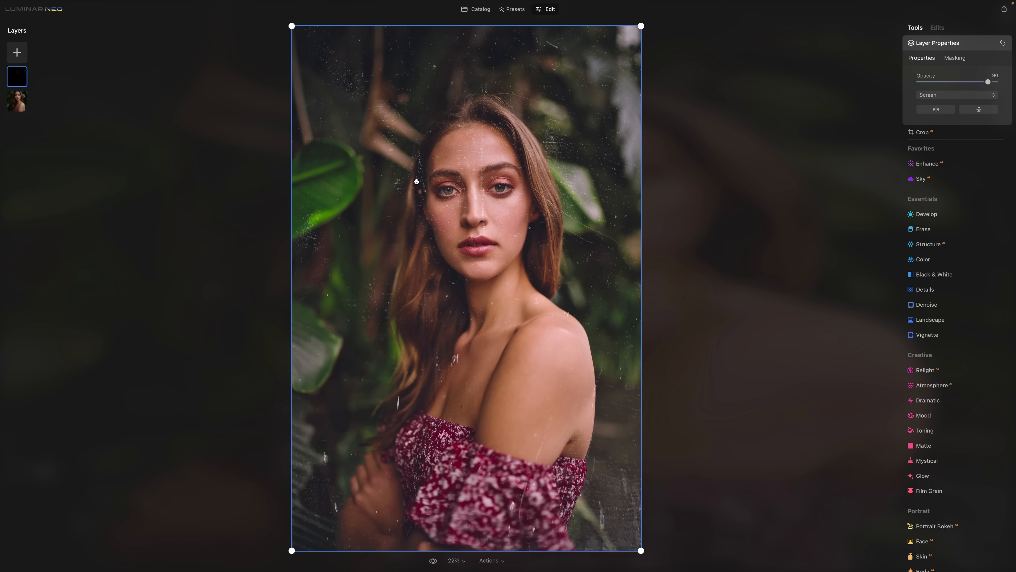
- Flip the dust overlay horizontally and vertically, and lower its opacity to 23
{"action": "left_click", "coordinate": [935, 109]}
{"action": "left_click", "coordinate": [979, 108]}
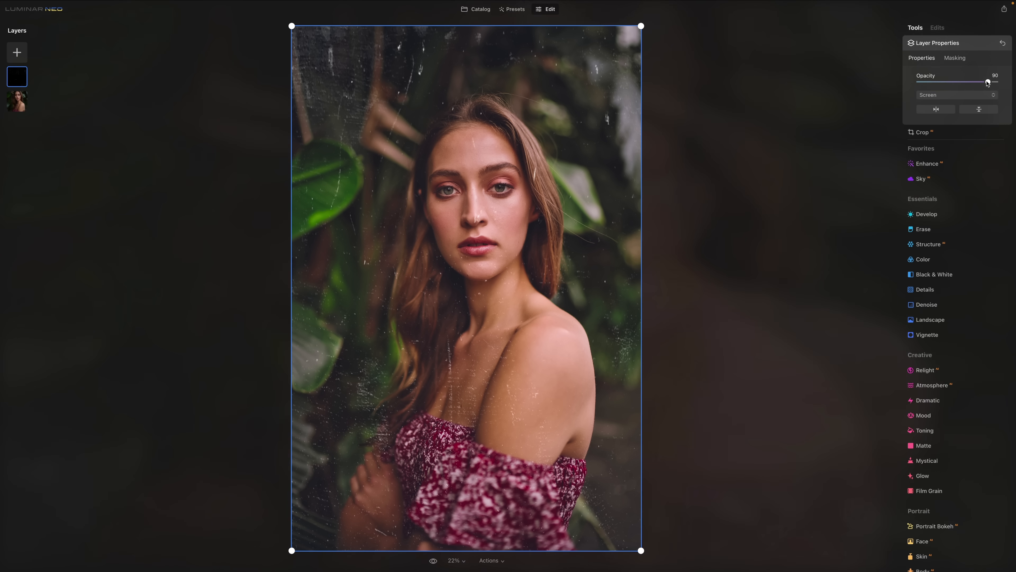
{"action": "left_click", "coordinate": [987, 81]}
{"action": "left_click_drag", "start_coordinate": [960, 84], "coordinate": [930, 84]}
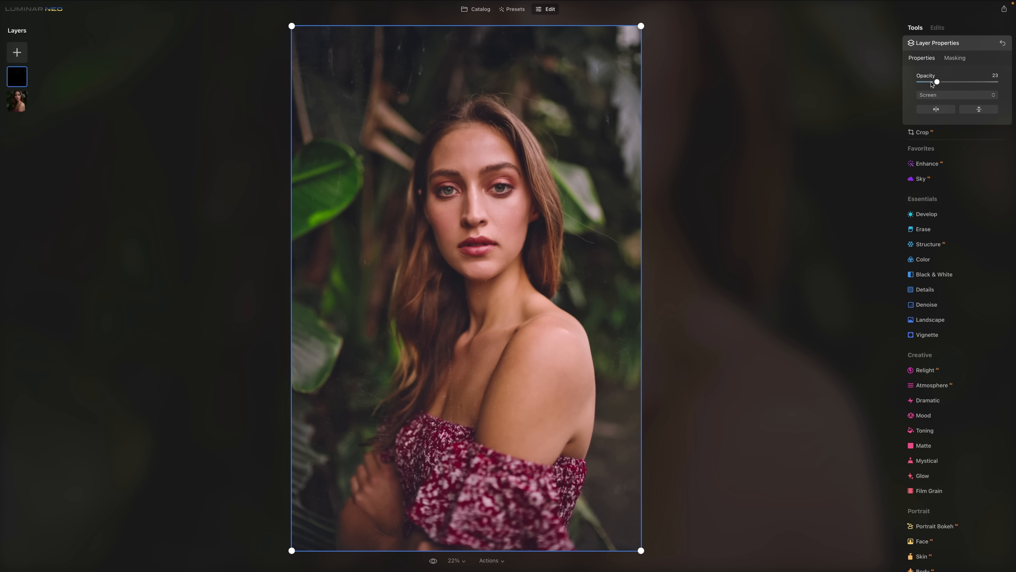
- Open Develop for the overlay layer and look through its settings and the other available tools
{"action": "left_click", "coordinate": [936, 214]}
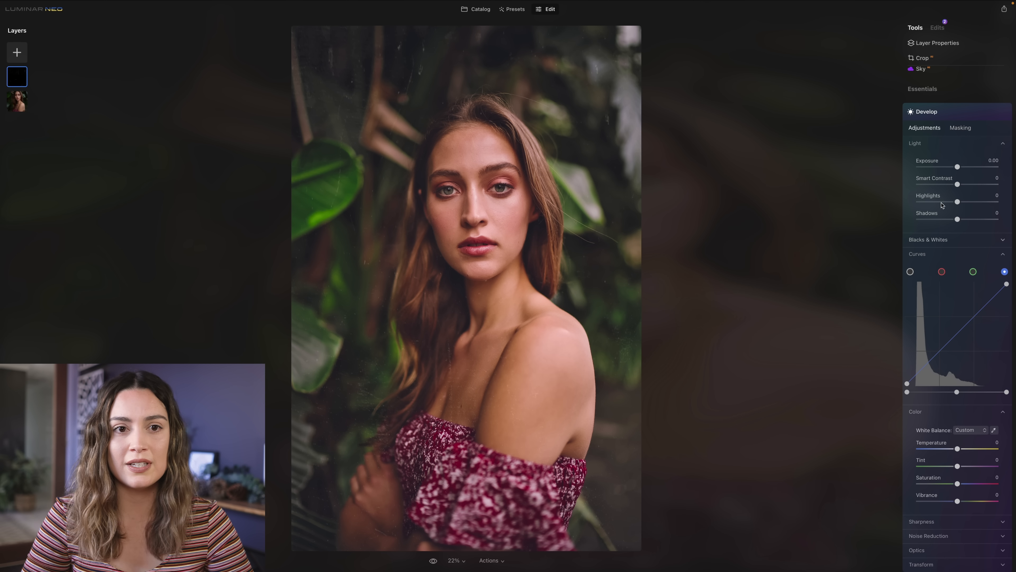
{"action": "scroll", "coordinate": [954, 267], "scroll_direction": "down", "scroll_amount": 8}
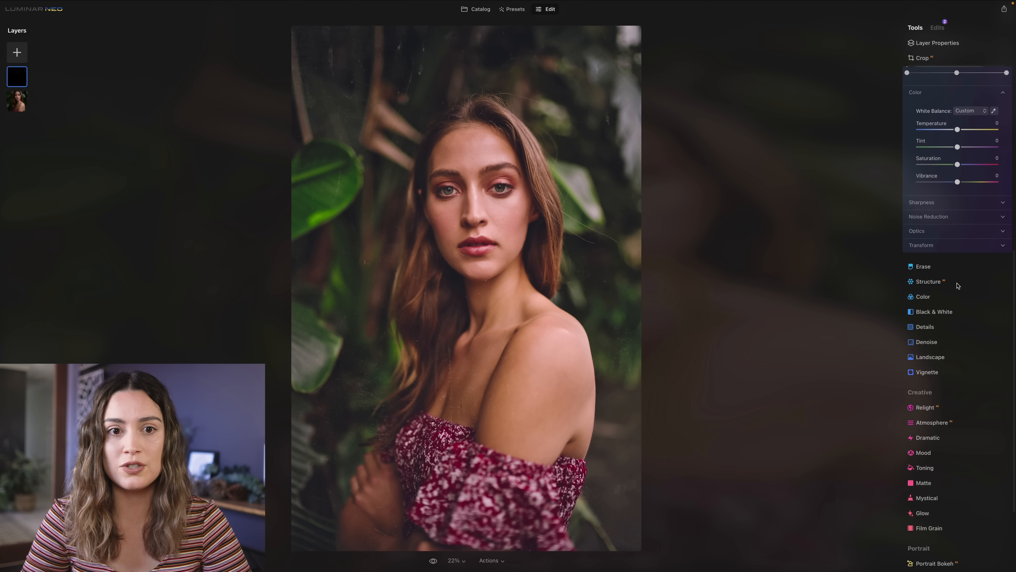
- Set the dust overlay's Exposure to 0.92, lower the highlight end of its blue curve, and compare the portrait with its original
{"action": "scroll", "coordinate": [957, 286], "scroll_direction": "up", "scroll_amount": 9}
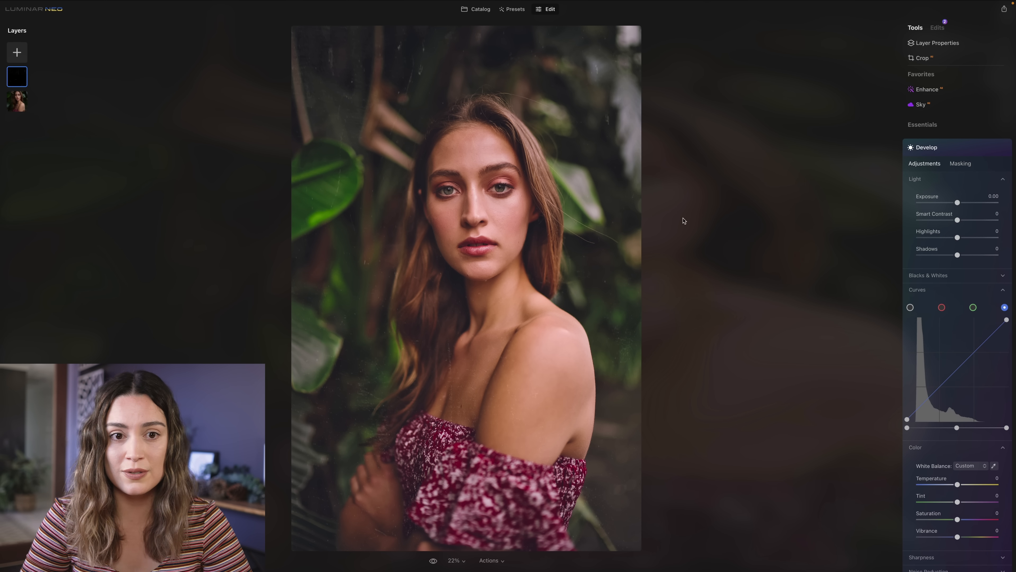
{"action": "left_click_drag", "start_coordinate": [958, 203], "coordinate": [968, 205]}
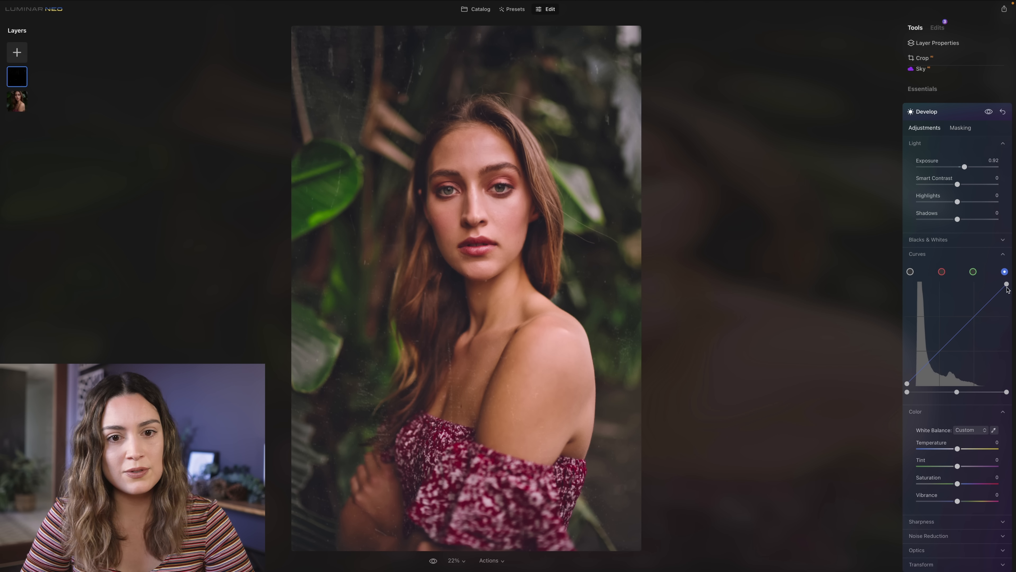
{"action": "left_click_drag", "start_coordinate": [1008, 286], "coordinate": [1014, 322]}
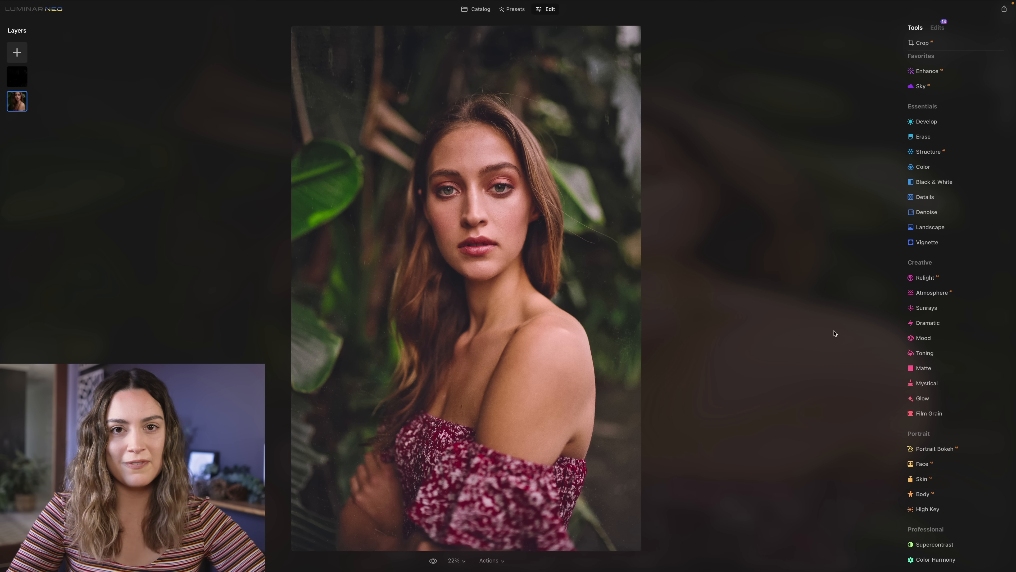
{"action": "key", "text": "backslash"}
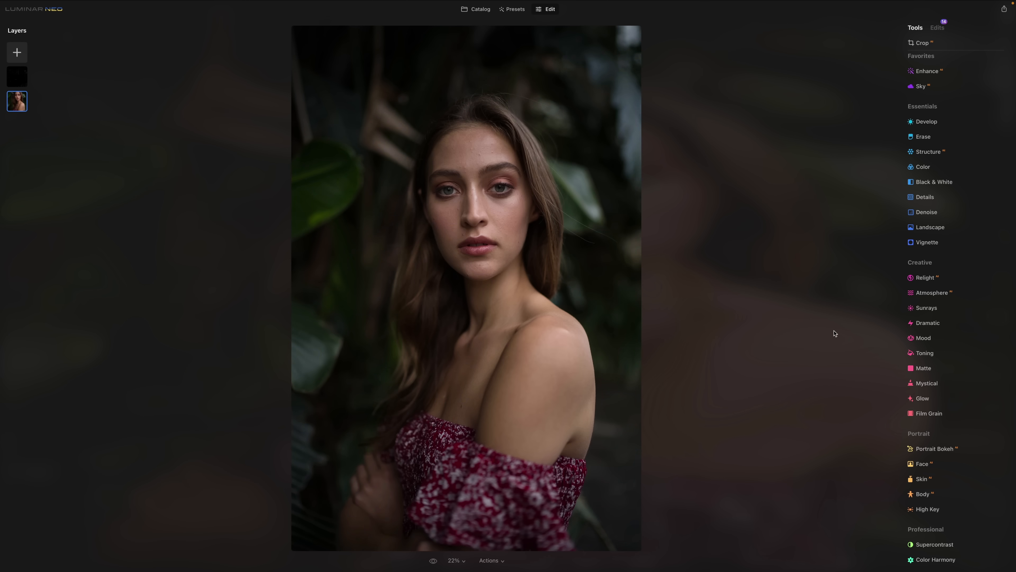
{"action": "key", "text": "backslash"}
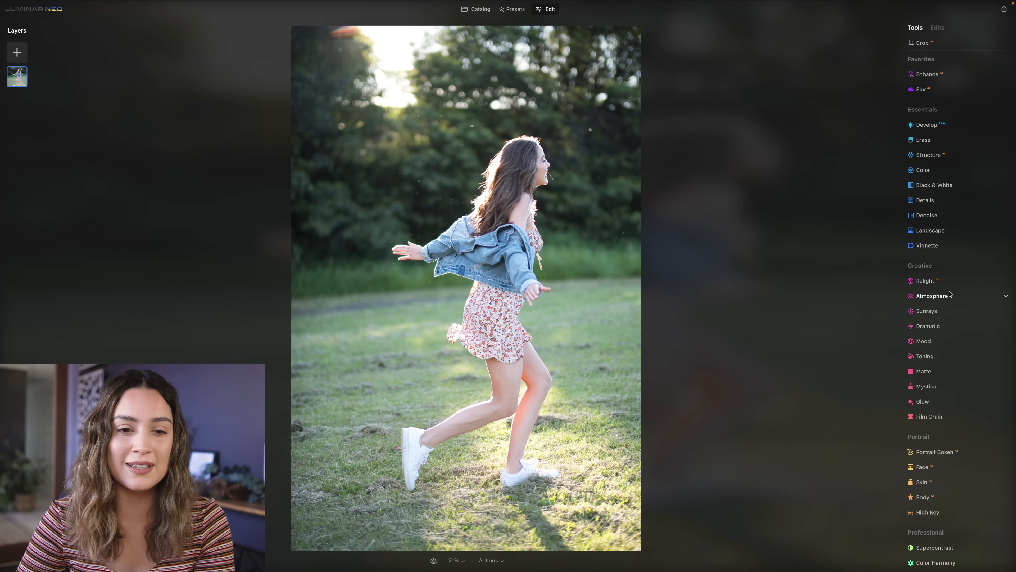
- Apply the custom amalfi LUT to the running-girl photo with Mood, setting Amount to 84 and Saturation to 26
{"action": "left_click", "coordinate": [928, 341]}
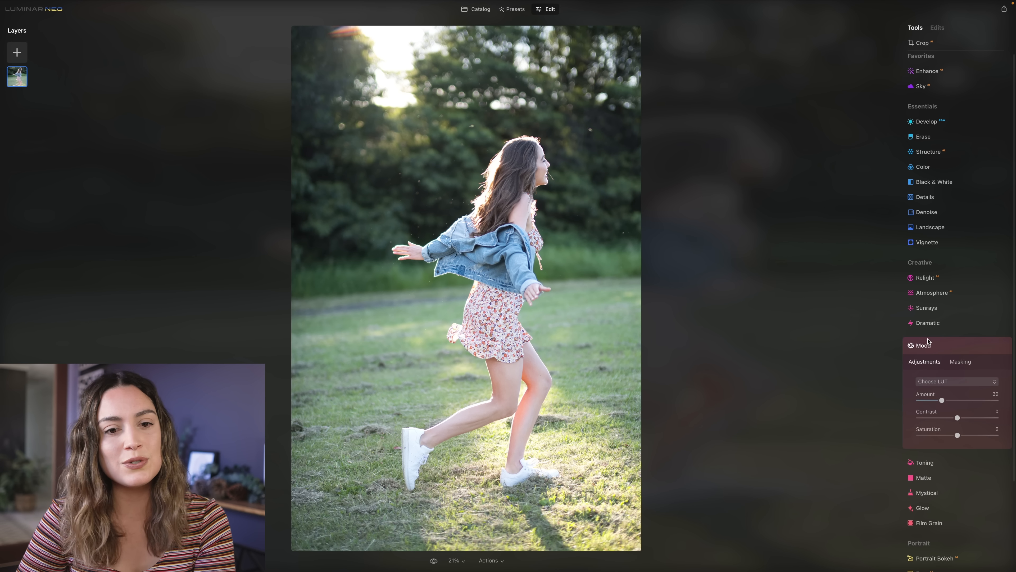
{"action": "left_click", "coordinate": [939, 383]}
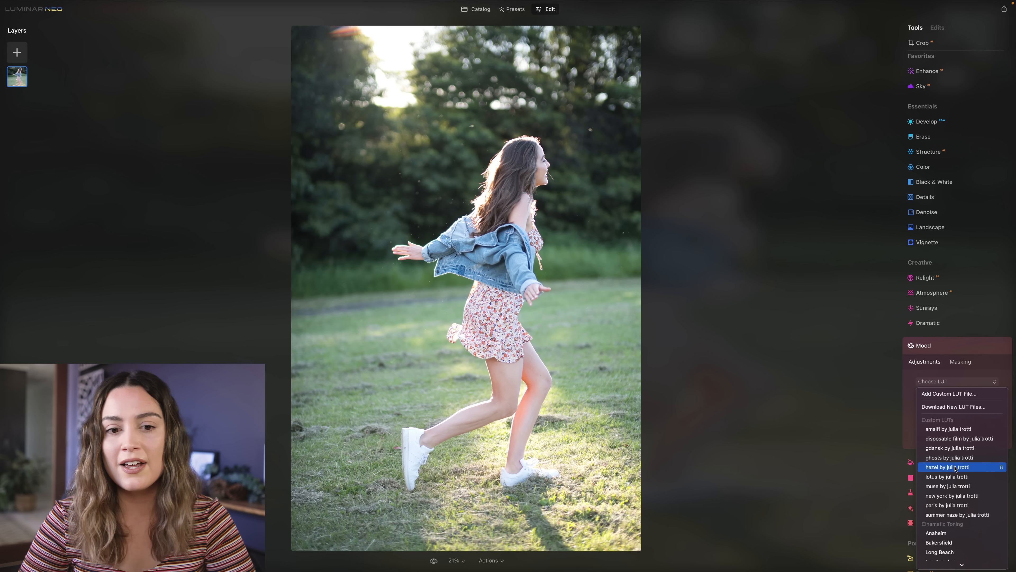
{"action": "left_click", "coordinate": [950, 430]}
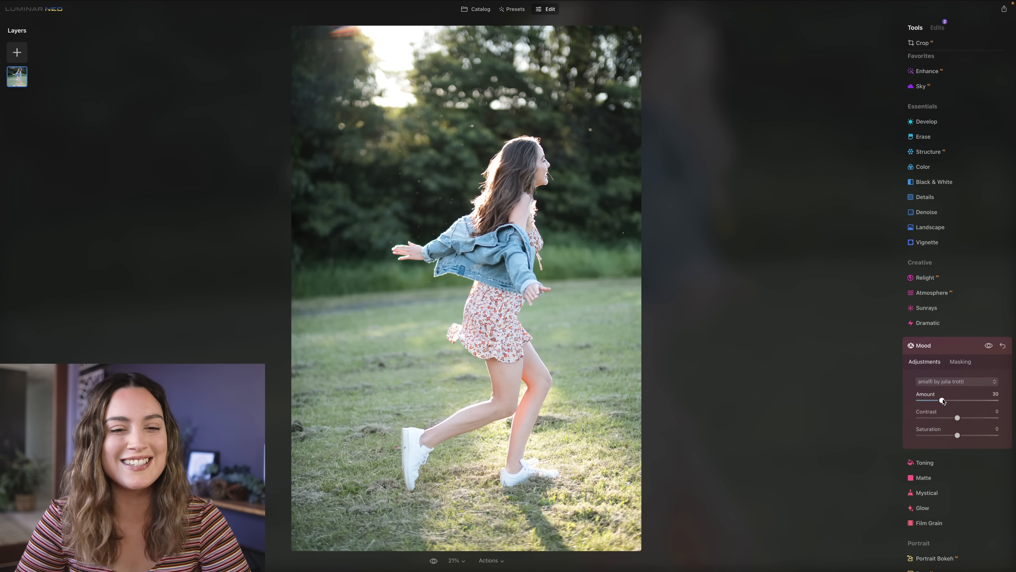
{"action": "left_click_drag", "start_coordinate": [943, 401], "coordinate": [989, 403]}
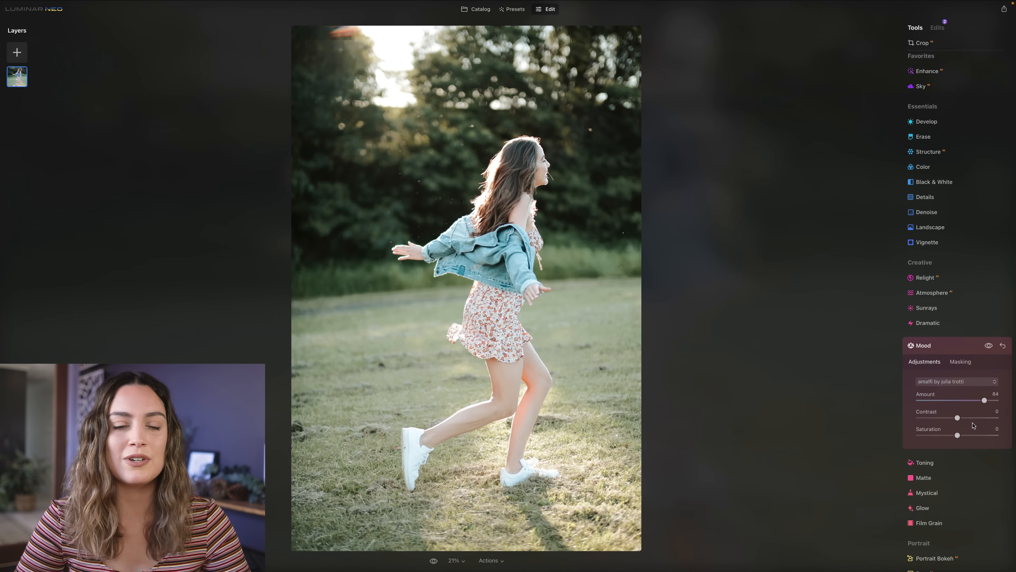
{"action": "left_click_drag", "start_coordinate": [958, 435], "coordinate": [968, 435]}
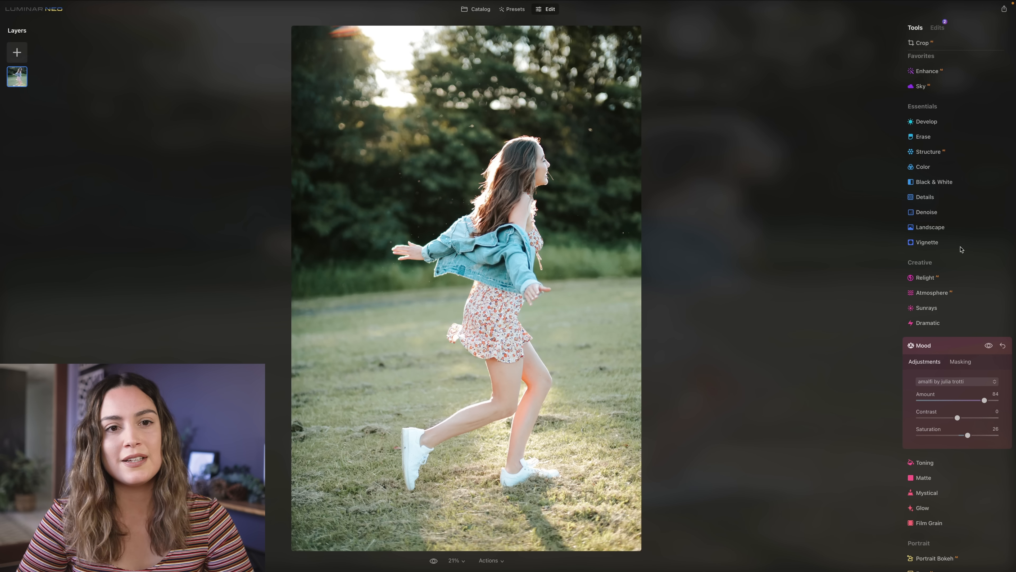
- Warm up the running-girl photo by raising the Temperature in Develop
{"action": "left_click", "coordinate": [933, 122]}
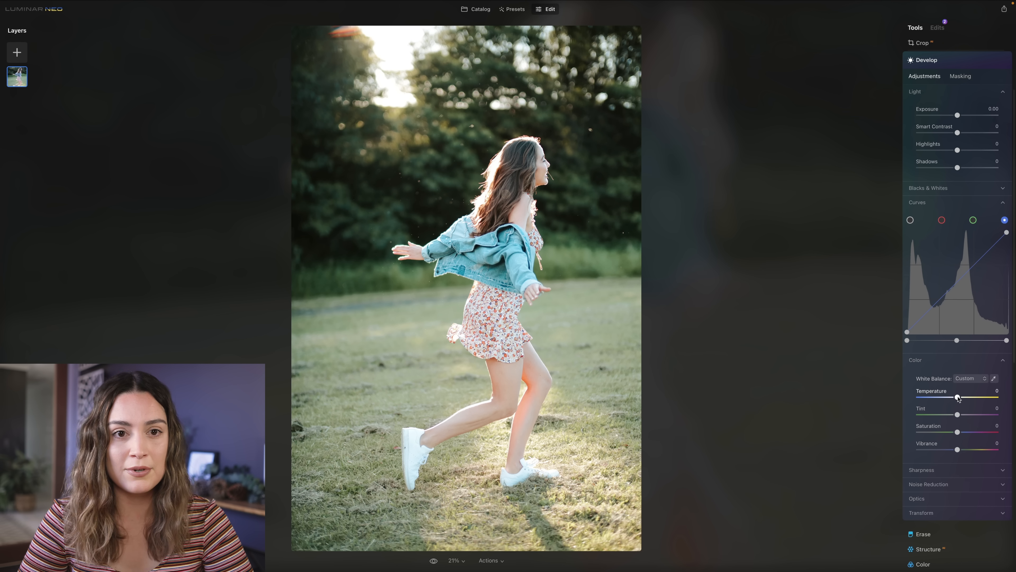
{"action": "left_click_drag", "start_coordinate": [958, 398], "coordinate": [971, 416]}
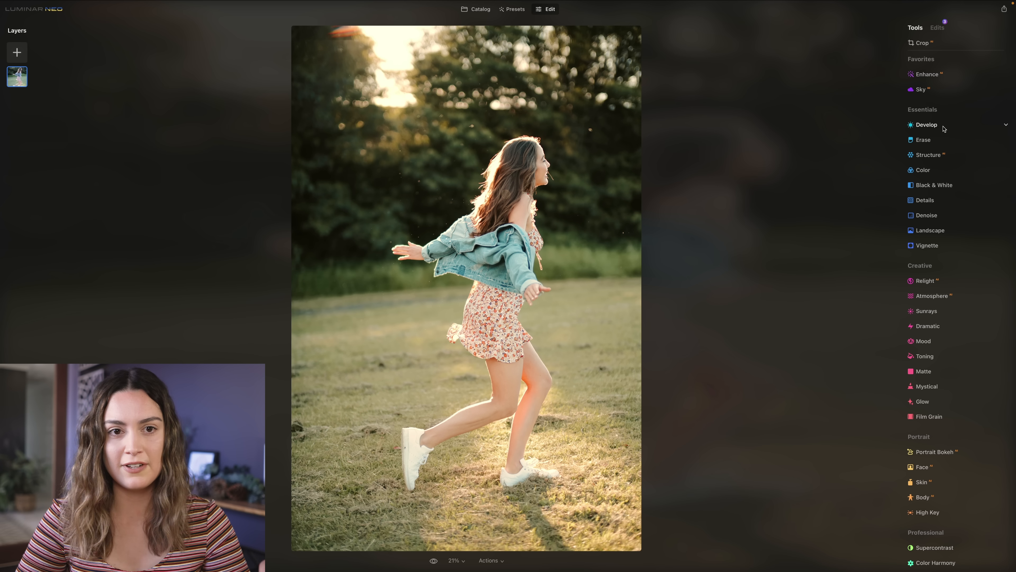
- Start a new Develop edit and mask it with a linear gradient covering the grass and the girl's lower body
{"action": "left_click", "coordinate": [943, 126]}
{"action": "left_click", "coordinate": [960, 128]}
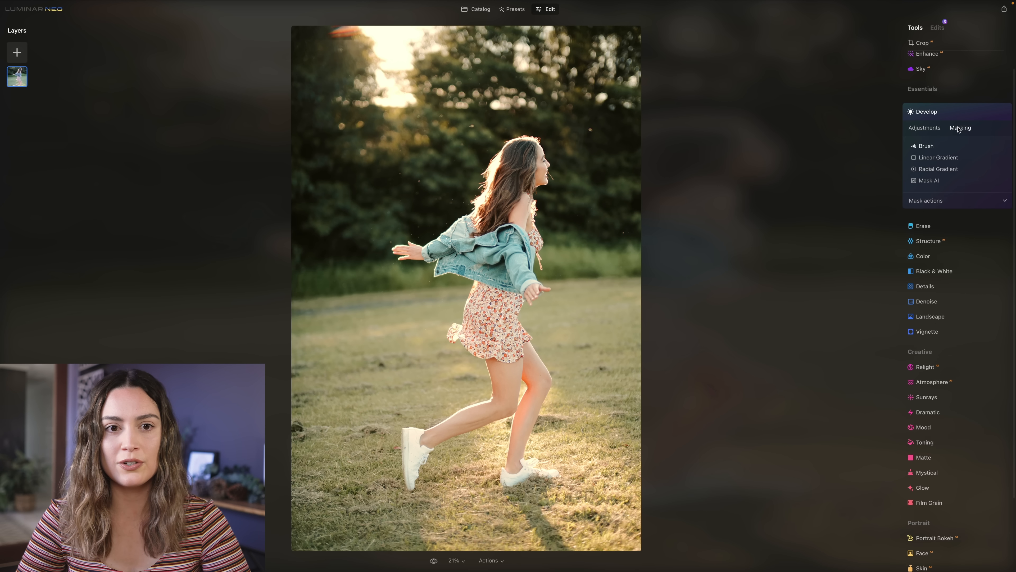
{"action": "left_click", "coordinate": [930, 159]}
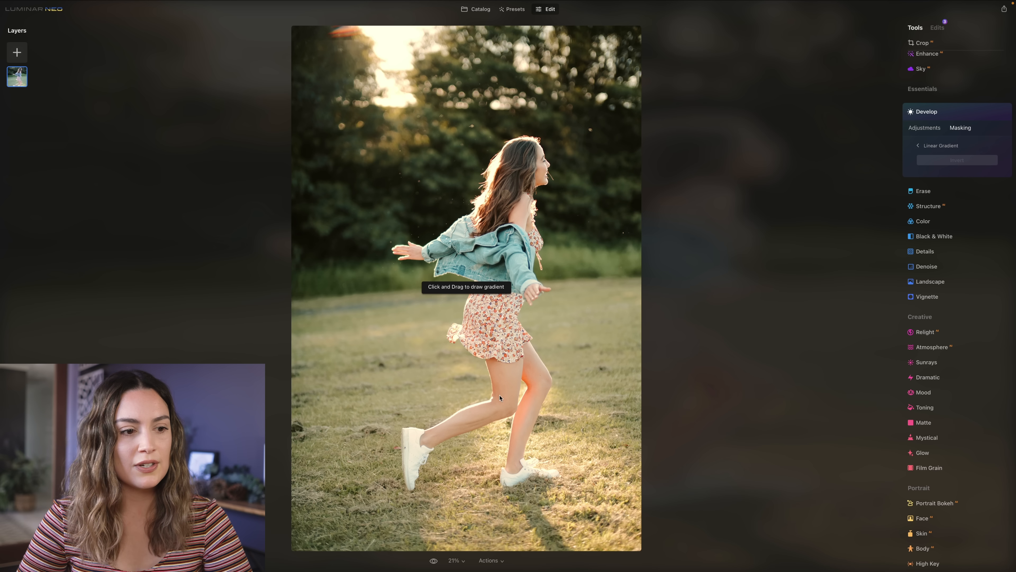
{"action": "left_click_drag", "start_coordinate": [484, 402], "coordinate": [474, 200]}
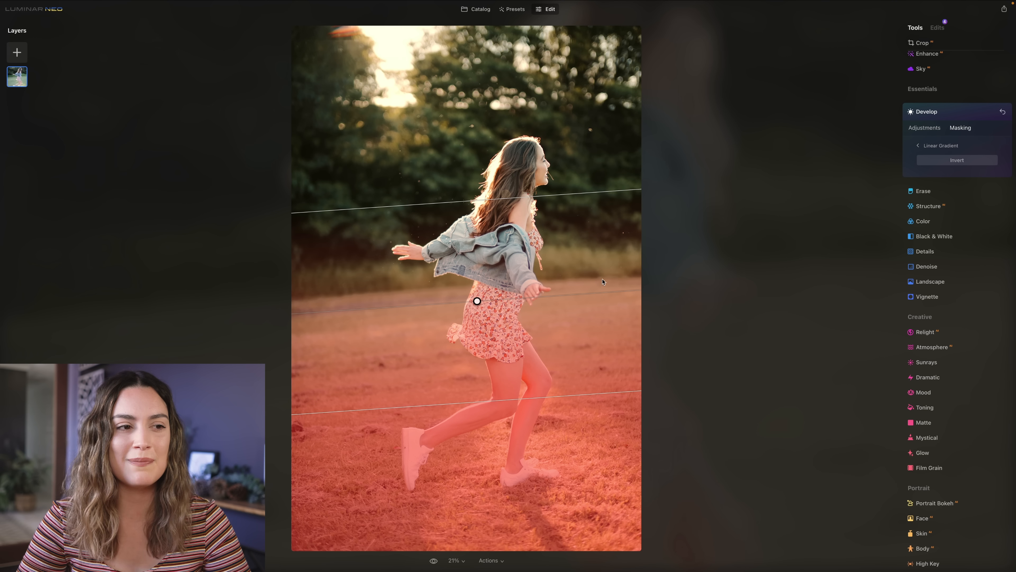
- Darken the masked foreground by pulling down the shadows of the main tone curve, and compare the photo with its original
{"action": "left_click", "coordinate": [919, 128]}
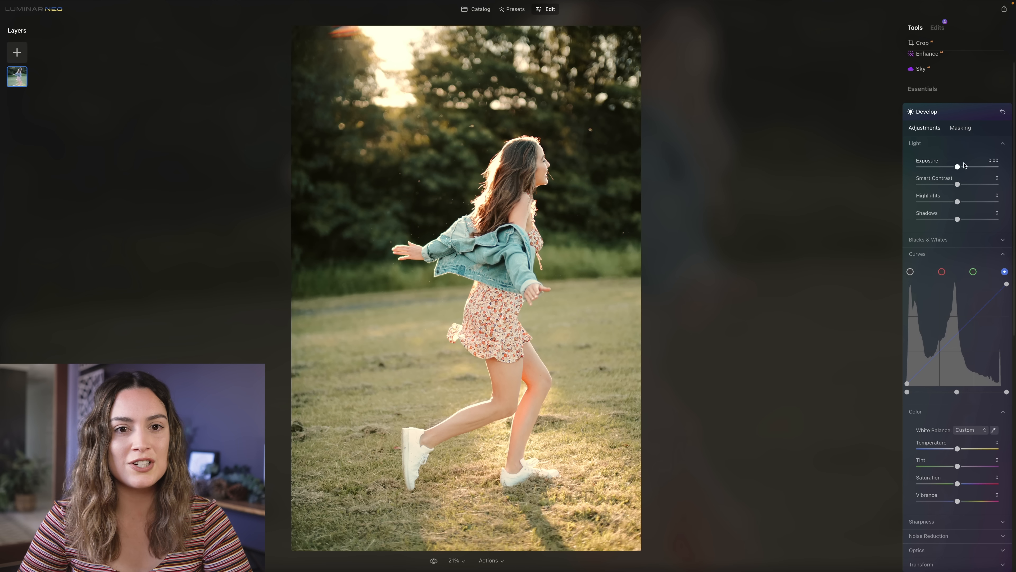
{"action": "left_click", "coordinate": [910, 272]}
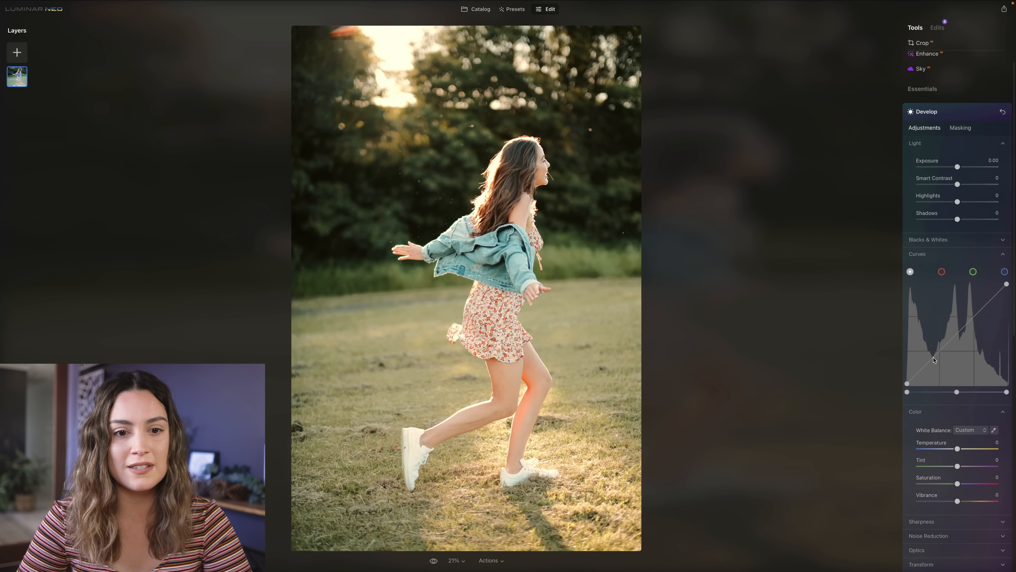
{"action": "left_click_drag", "start_coordinate": [934, 359], "coordinate": [933, 376]}
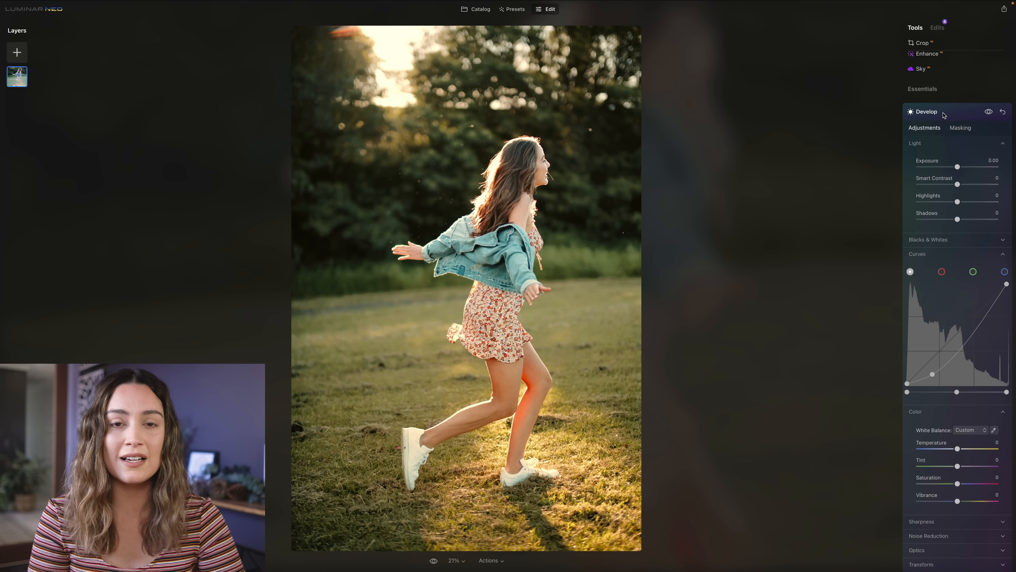
{"action": "key", "text": "backslash"}
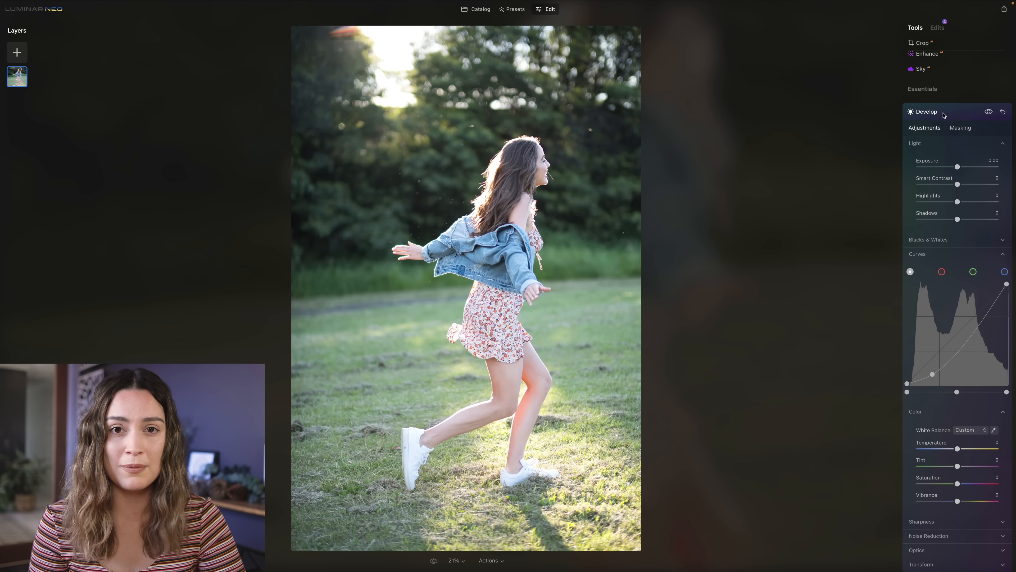
{"action": "key", "text": "backslash"}
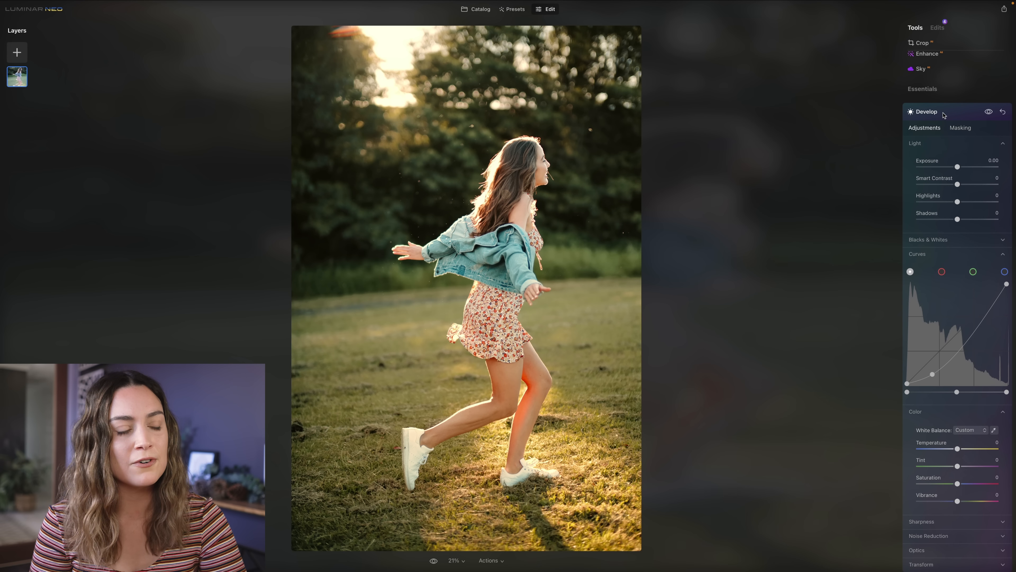
{"action": "key", "text": "backslash"}
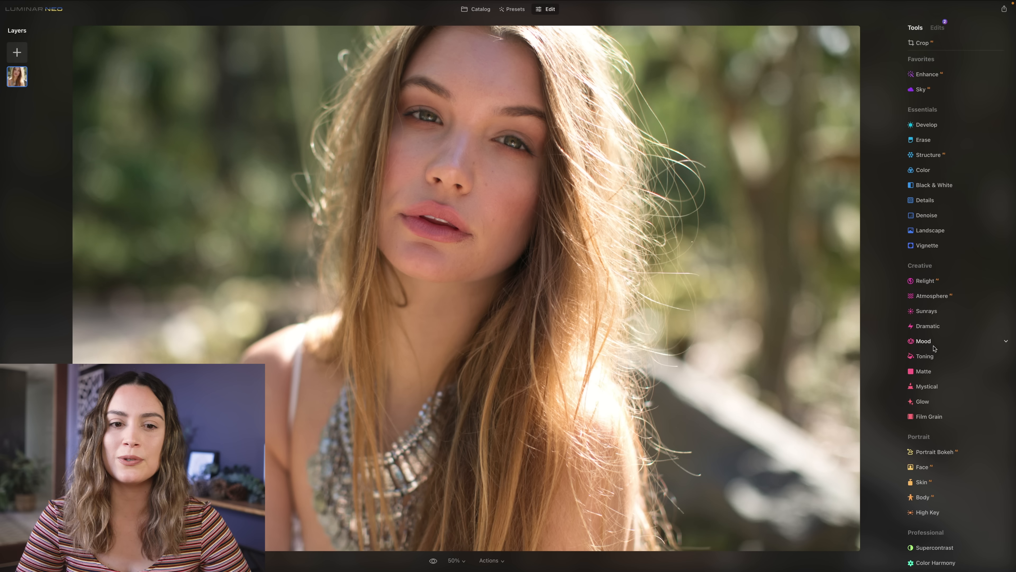
- On the long-haired girl's portrait, set the Mood Amount to 100 and apply the custom amalfi LUT
{"action": "left_click", "coordinate": [924, 341]}
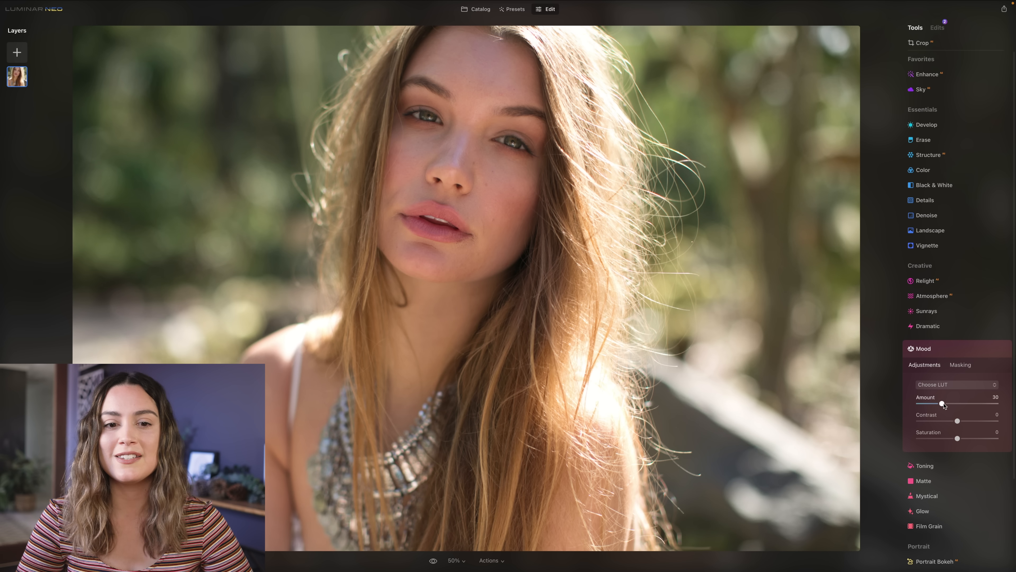
{"action": "double_click", "coordinate": [942, 403]}
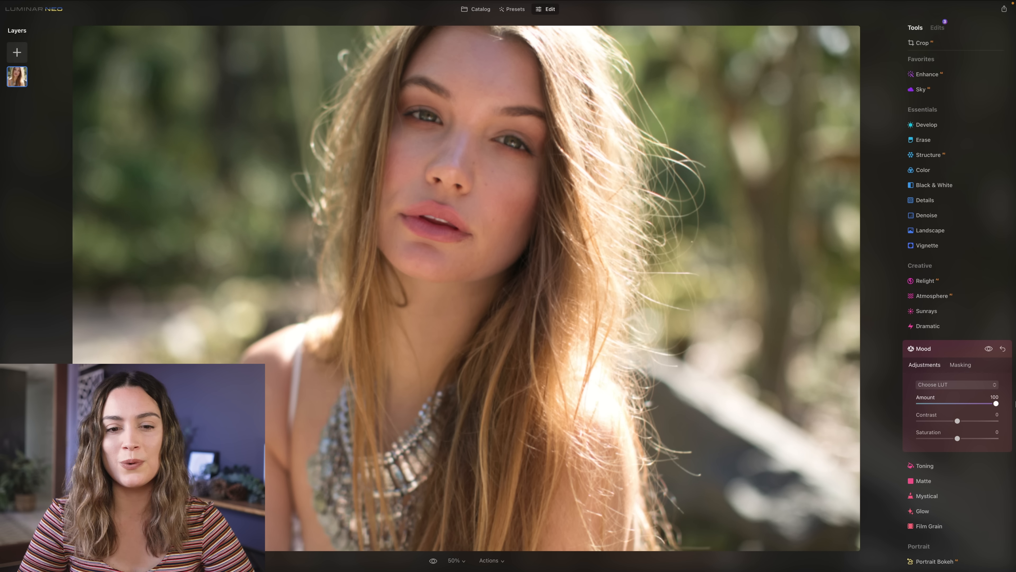
{"action": "left_click", "coordinate": [949, 385]}
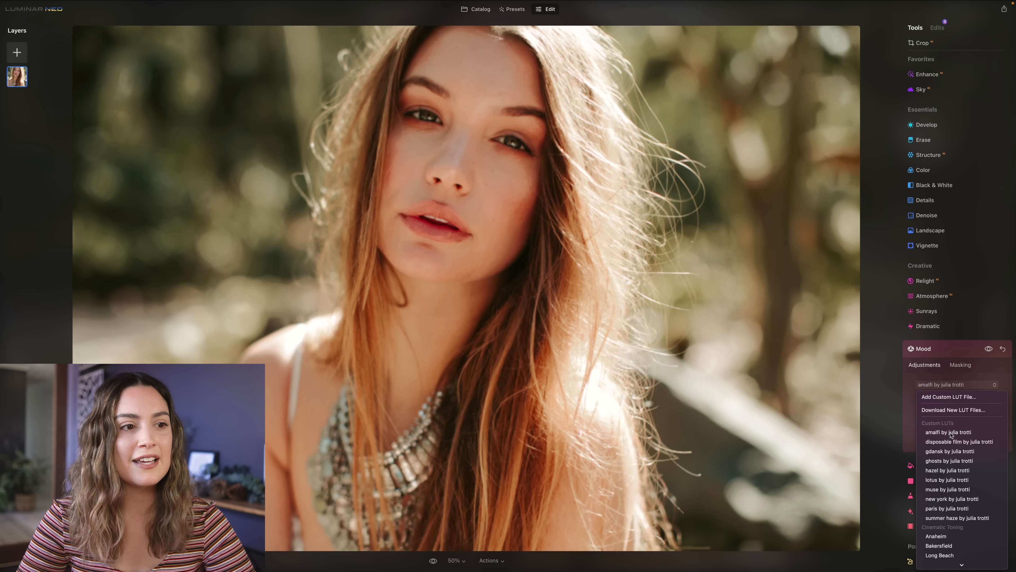
{"action": "left_click", "coordinate": [951, 435]}
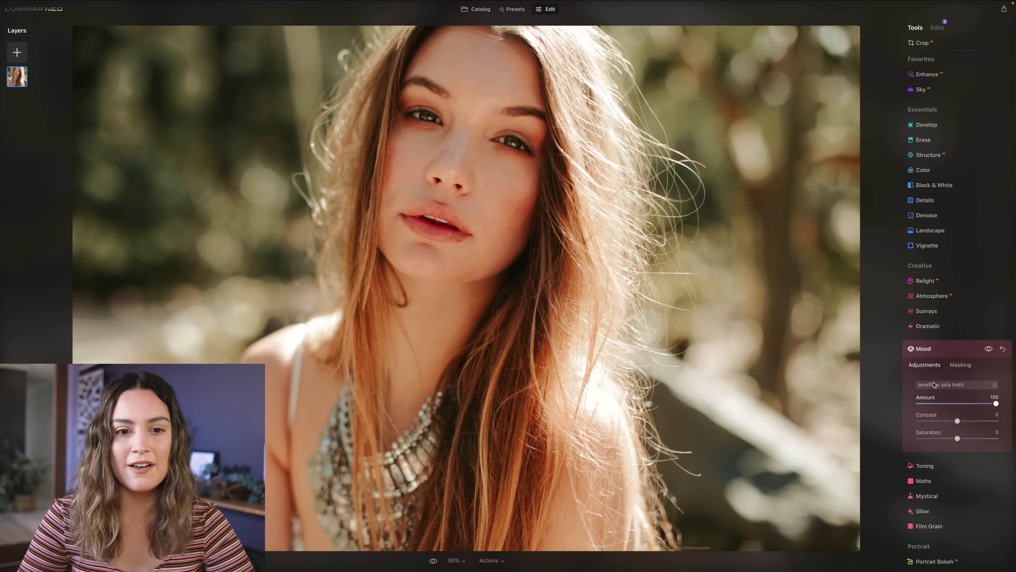
- Try the custom LUTs disposable film, gdansk, ghosts and hazel on the portrait one after another
{"action": "left_click", "coordinate": [948, 385]}
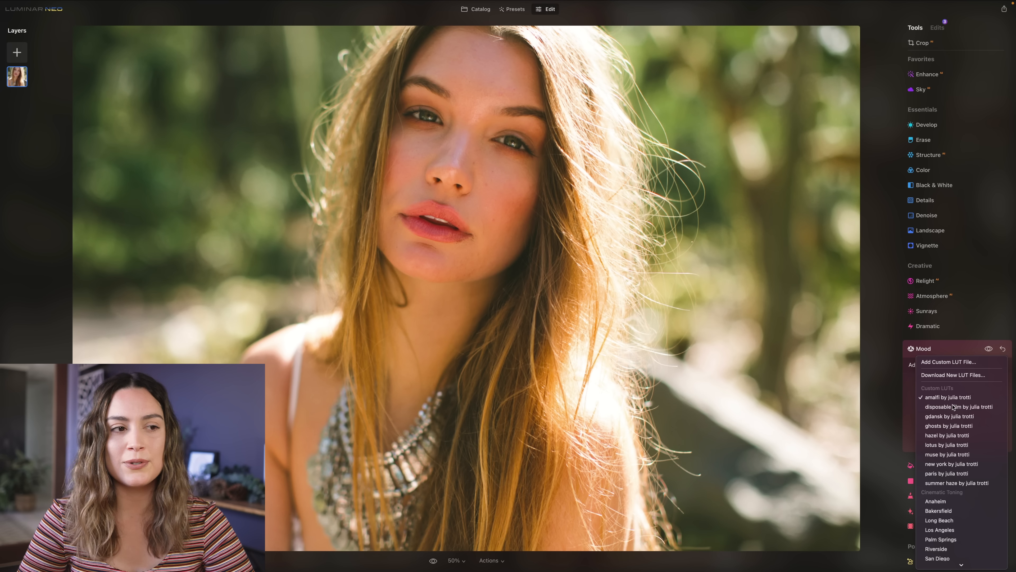
{"action": "left_click", "coordinate": [953, 407]}
{"action": "left_click", "coordinate": [949, 384]}
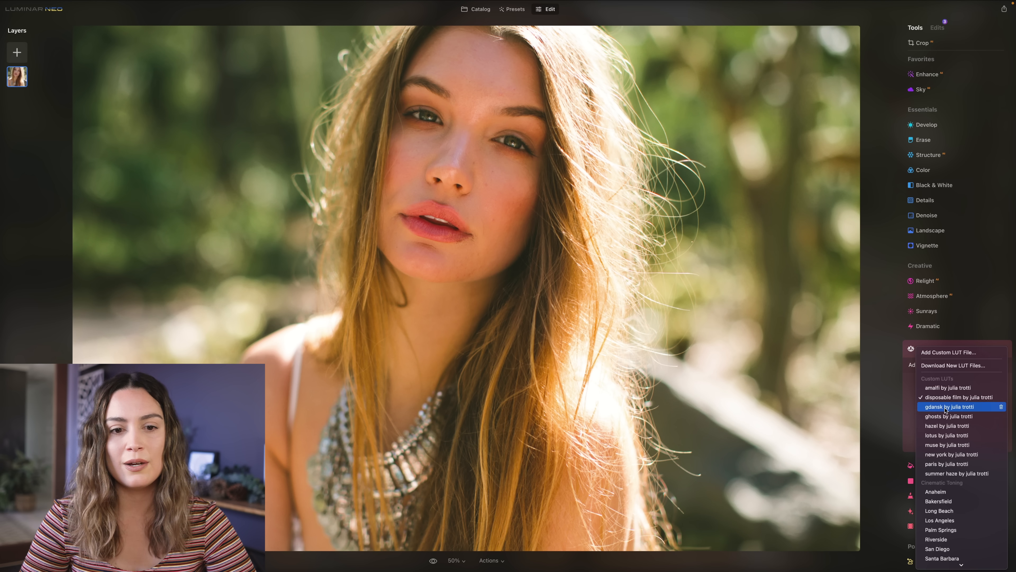
{"action": "left_click", "coordinate": [952, 405]}
{"action": "left_click", "coordinate": [939, 385]}
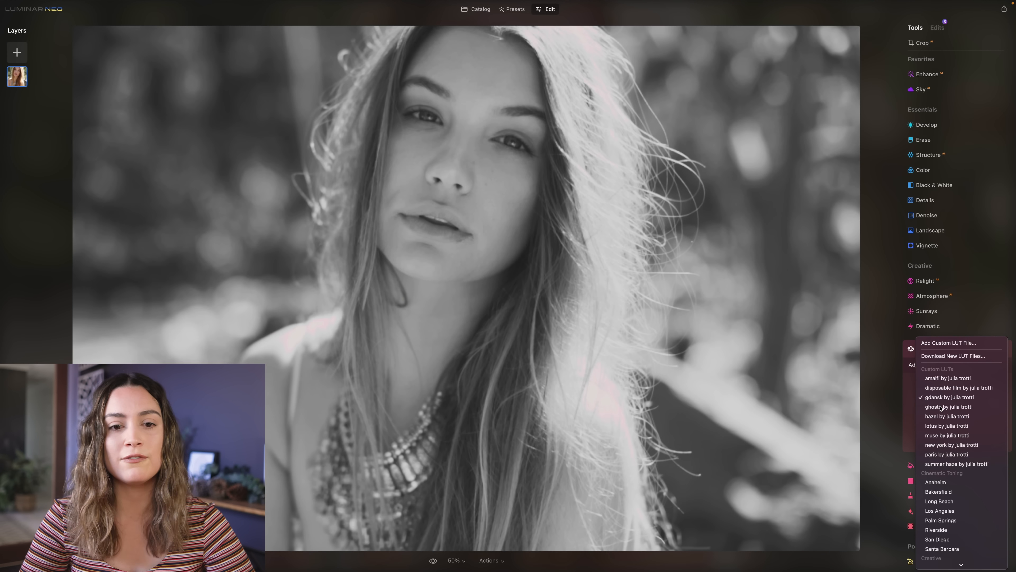
{"action": "left_click", "coordinate": [941, 408]}
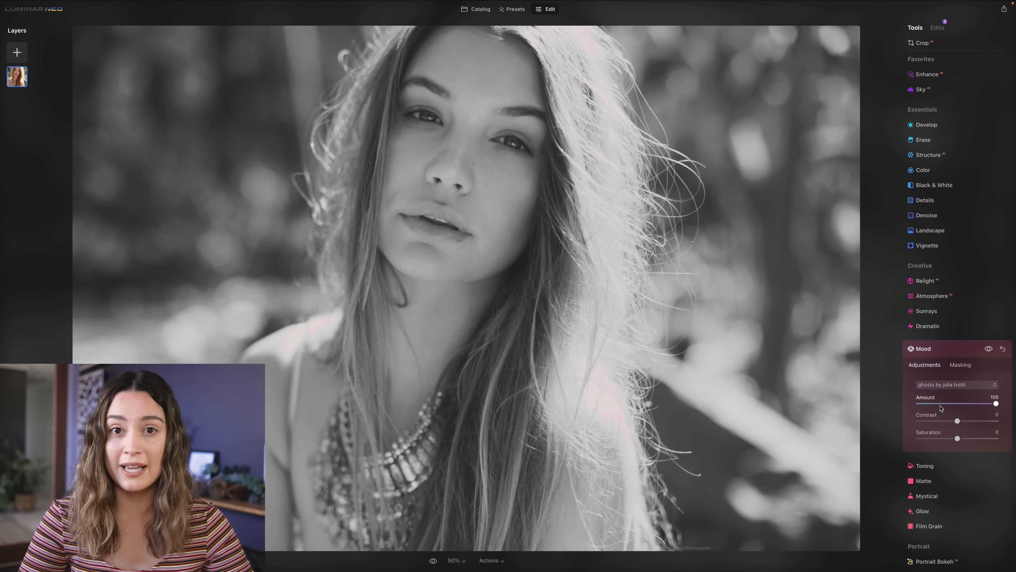
{"action": "left_click", "coordinate": [942, 387]}
{"action": "left_click", "coordinate": [943, 409]}
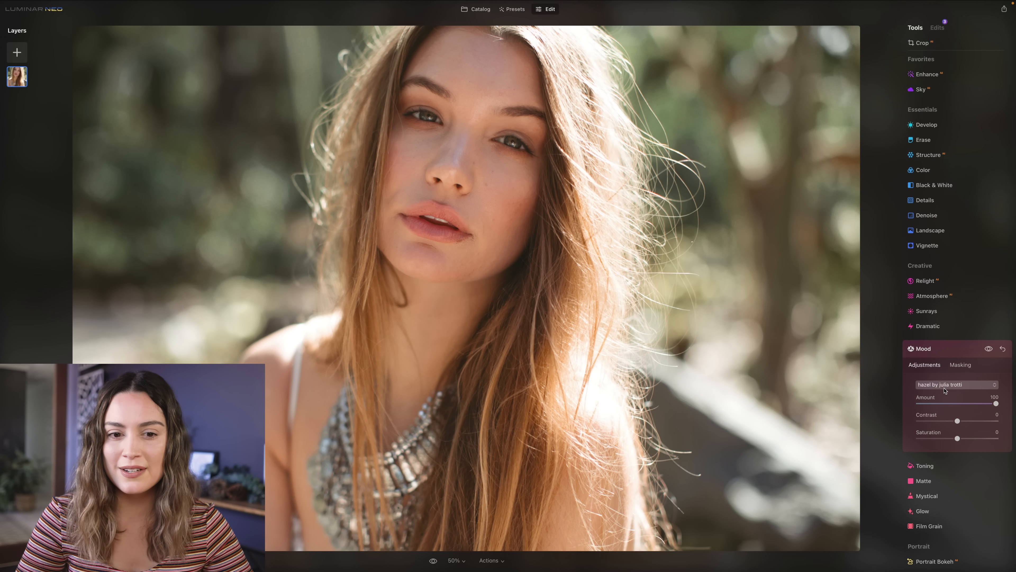
- Try the custom LUTs lotus, muse, new york and paris on the portrait one after another
{"action": "left_click", "coordinate": [944, 384]}
{"action": "left_click", "coordinate": [943, 408]}
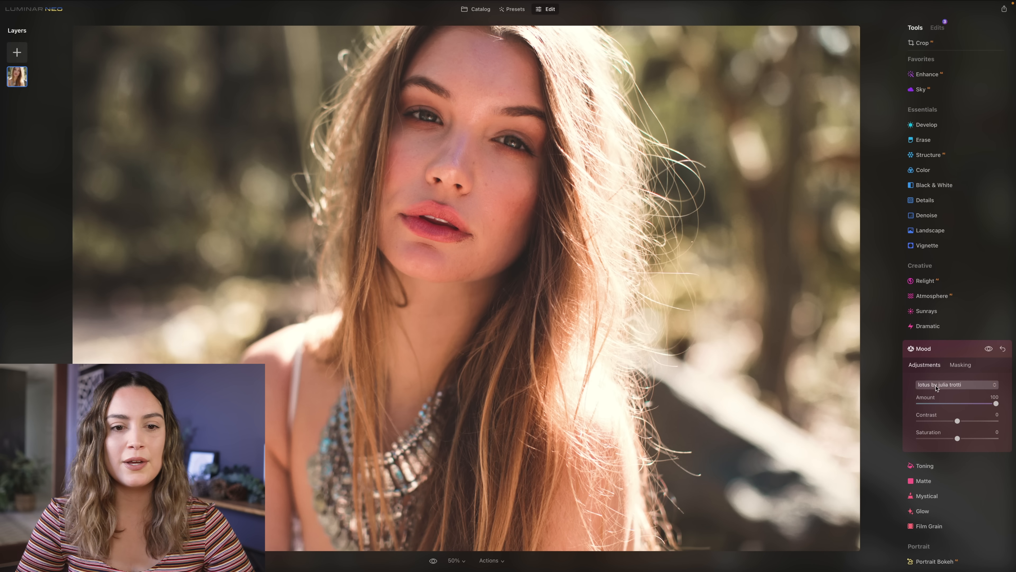
{"action": "left_click", "coordinate": [943, 385]}
{"action": "left_click", "coordinate": [940, 407]}
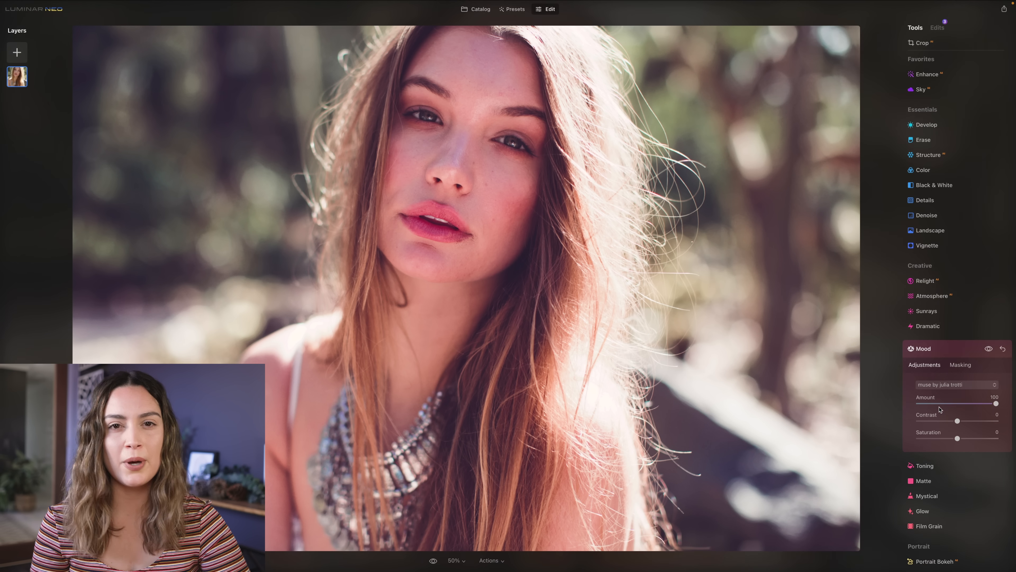
{"action": "left_click", "coordinate": [943, 384]}
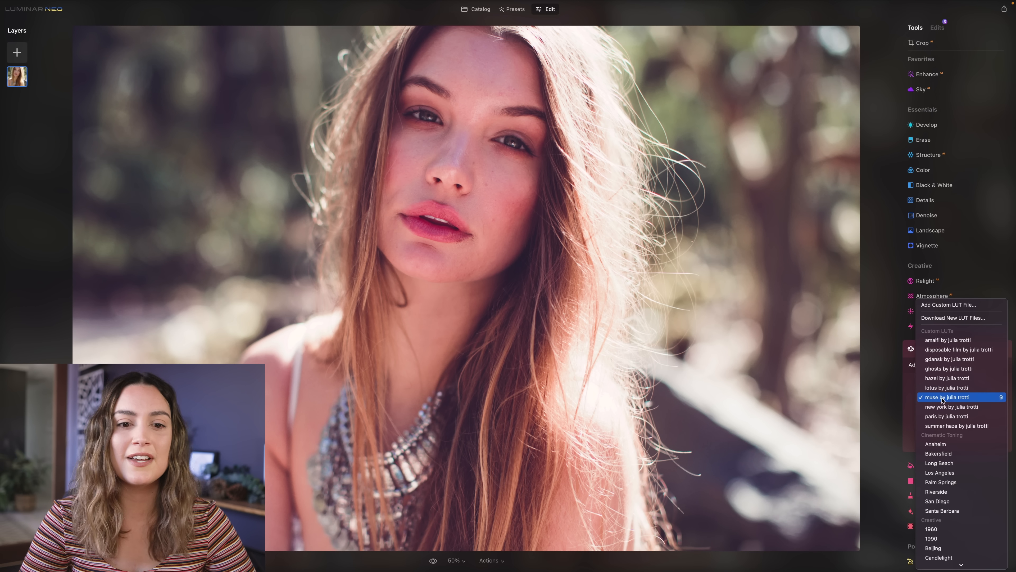
{"action": "left_click", "coordinate": [943, 407]}
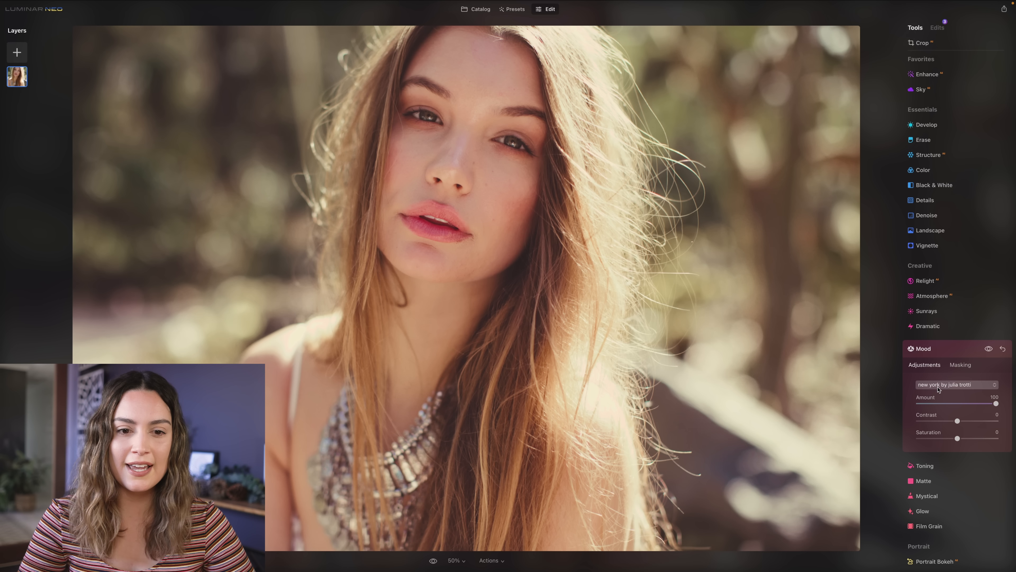
{"action": "left_click", "coordinate": [940, 384]}
{"action": "left_click", "coordinate": [941, 407]}
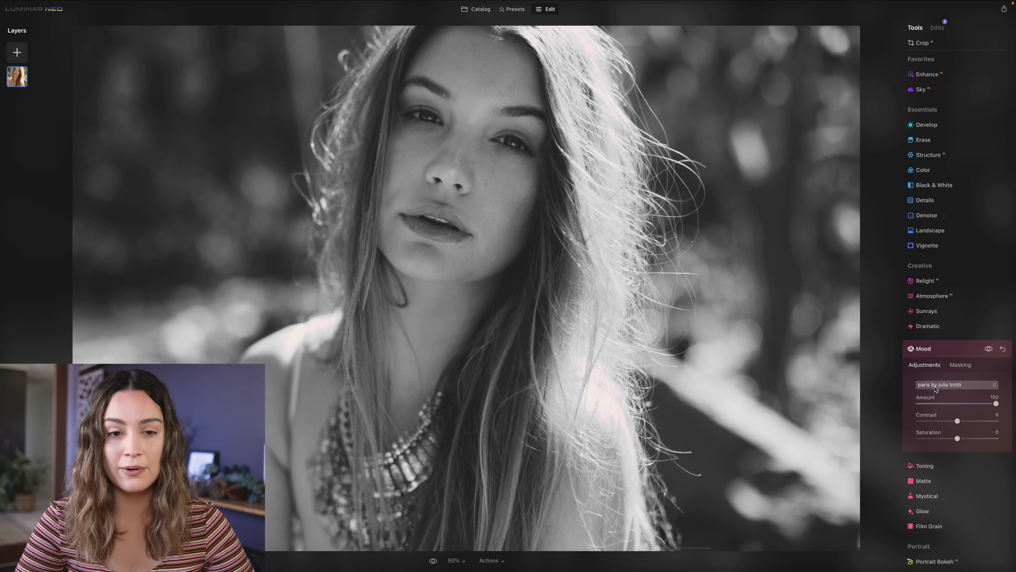
- Apply the custom summer haze LUT to the portrait and reduce its Mood Amount
{"action": "left_click", "coordinate": [935, 387]}
{"action": "left_click", "coordinate": [940, 408]}
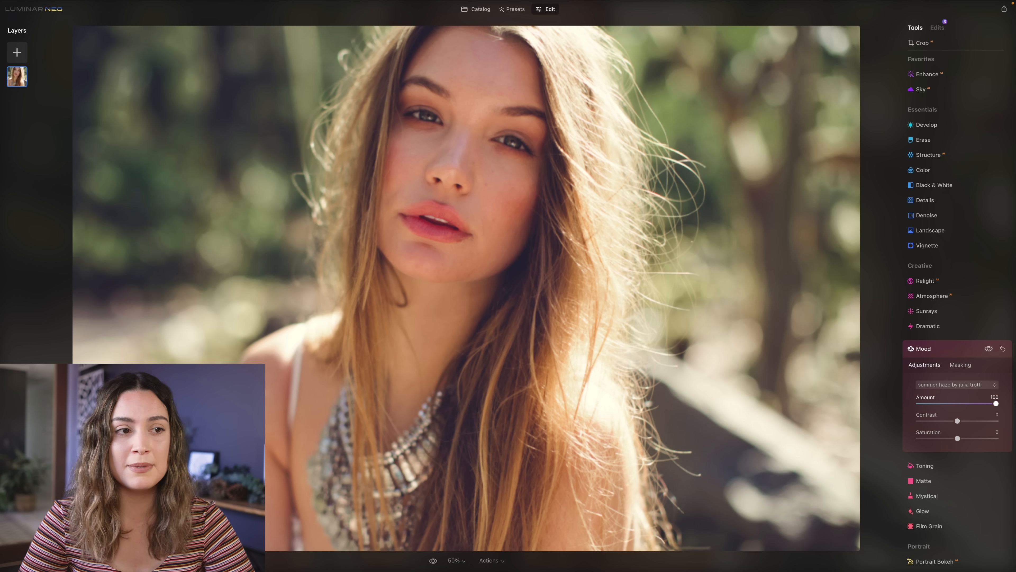
{"action": "left_click_drag", "start_coordinate": [996, 403], "coordinate": [963, 438]}
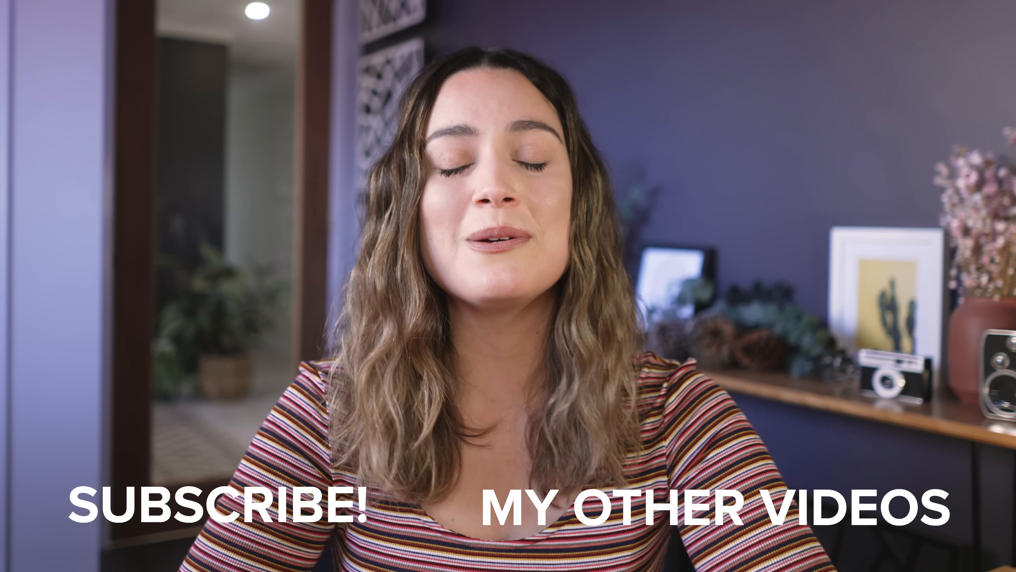